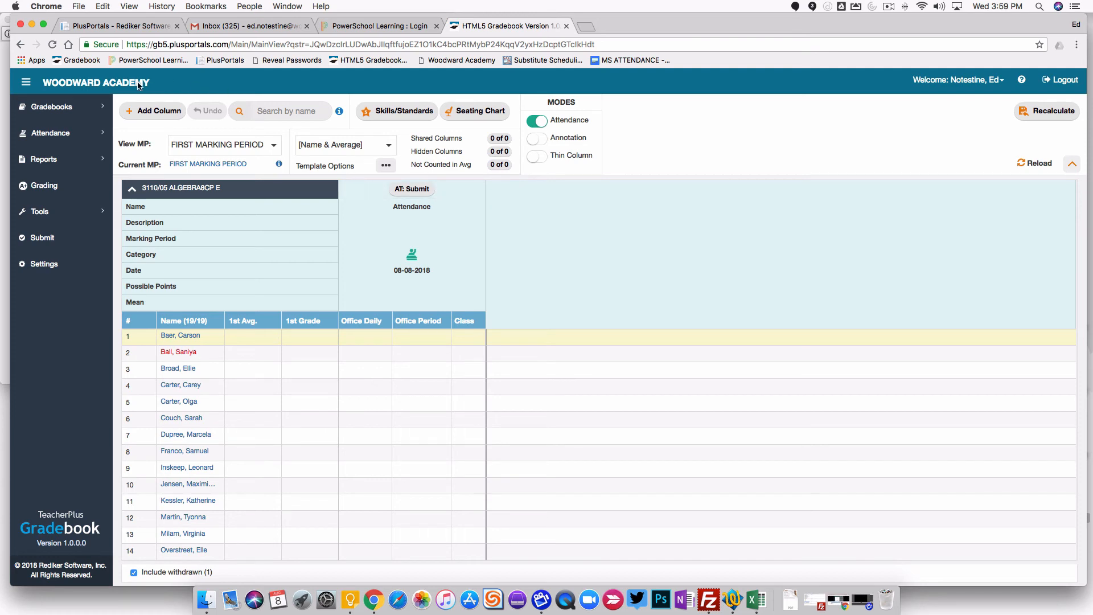
- Review the list of gradebooks and the settings for which gradebooks are active
click(72, 111)
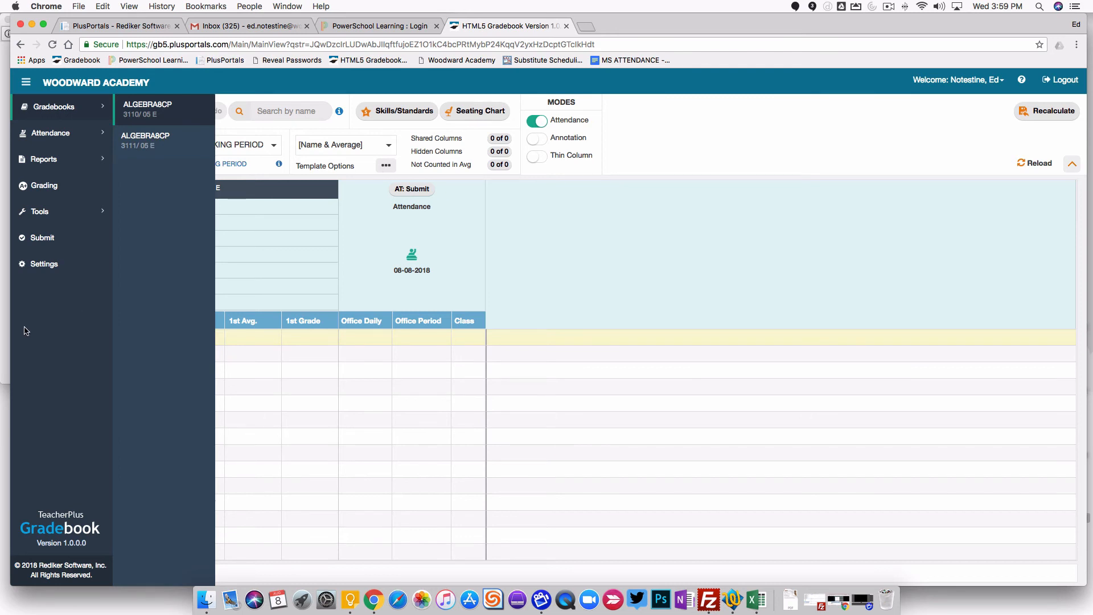
click(37, 267)
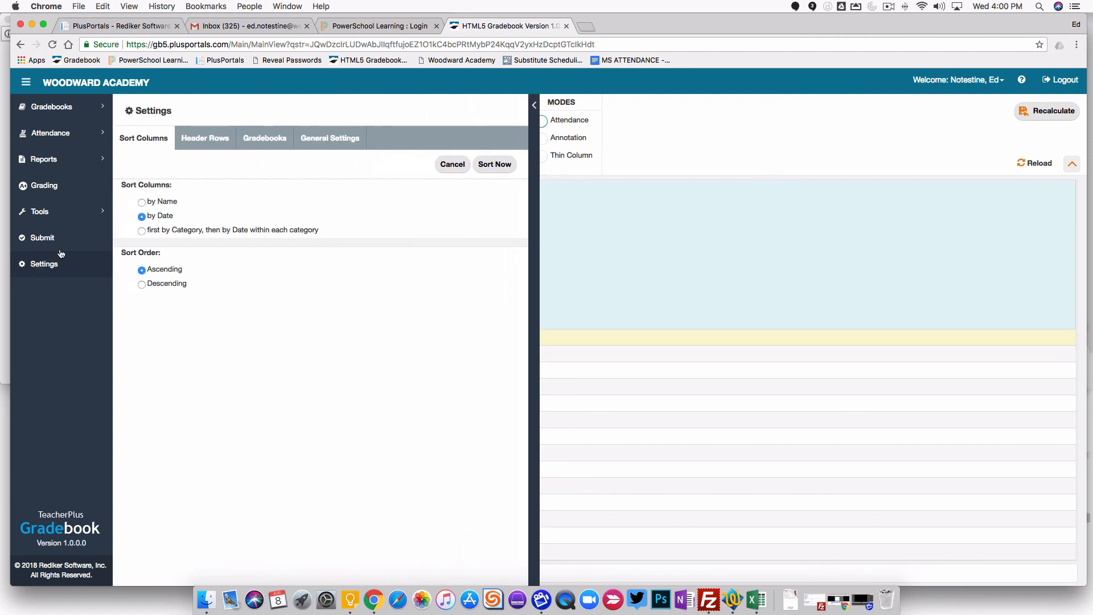
click(264, 140)
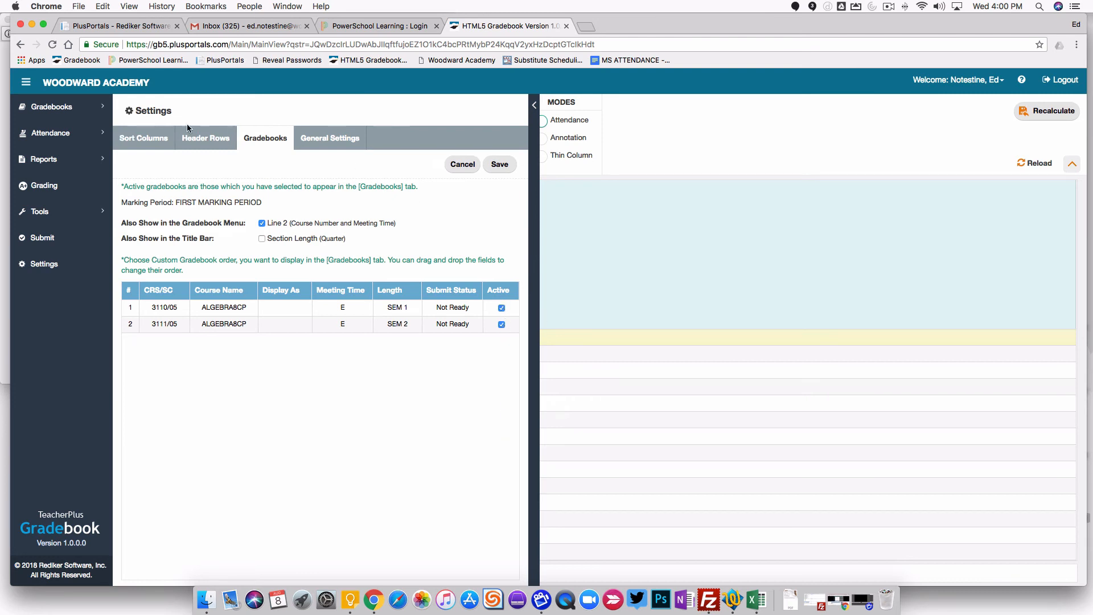
- Open the grading weighting settings and try turning off category weighting, cancelling the confirmation
click(36, 192)
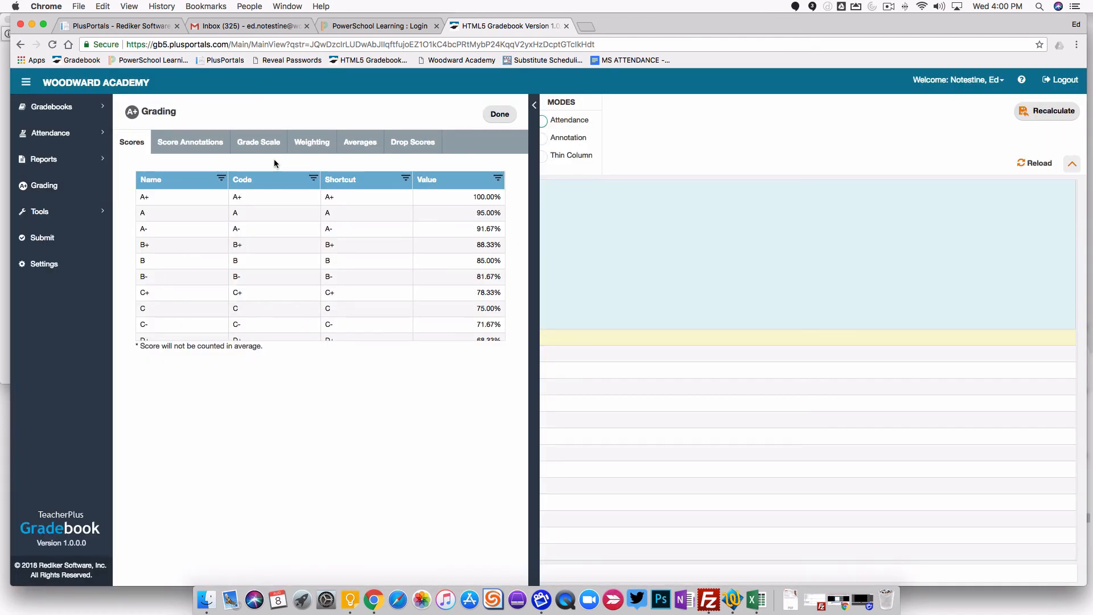
click(320, 144)
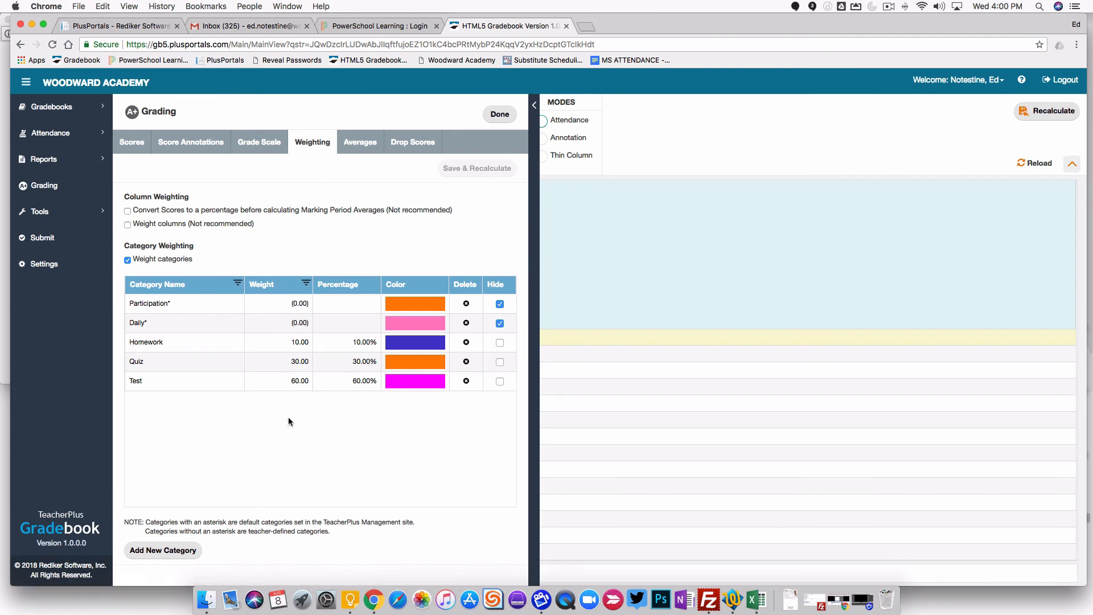
click(128, 261)
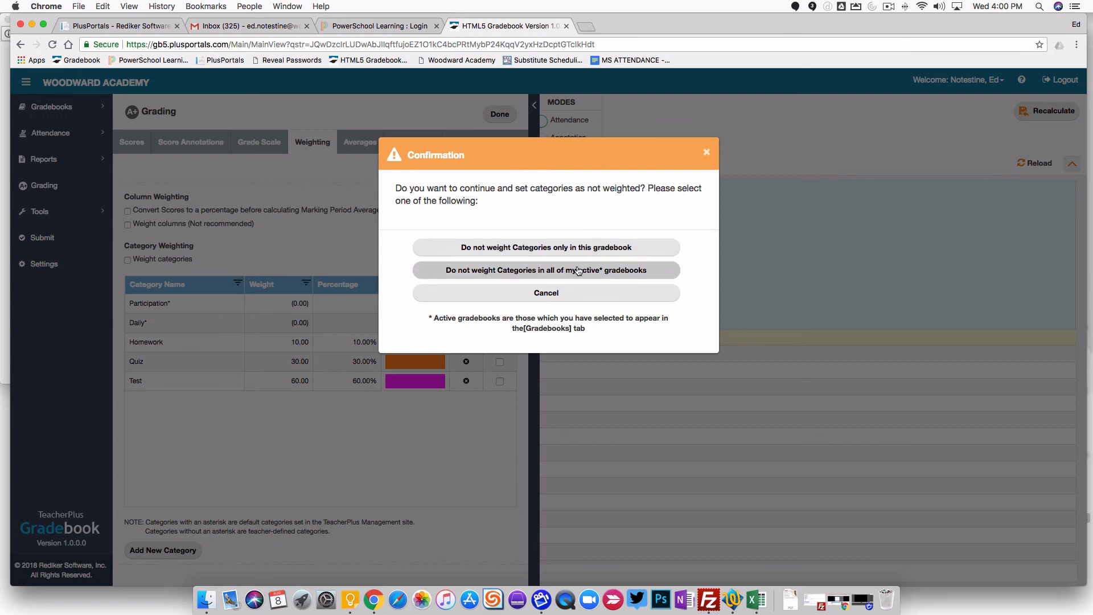
click(560, 294)
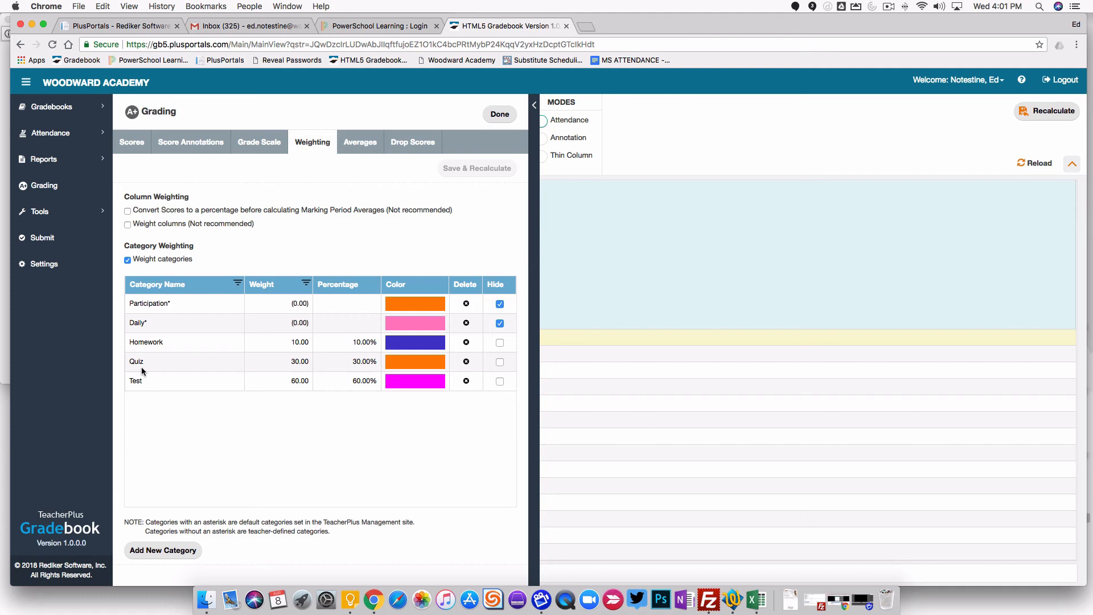
- Draft a new category named Speaking Proficiency with a weight of 10 for all visible sections of the current course
click(172, 552)
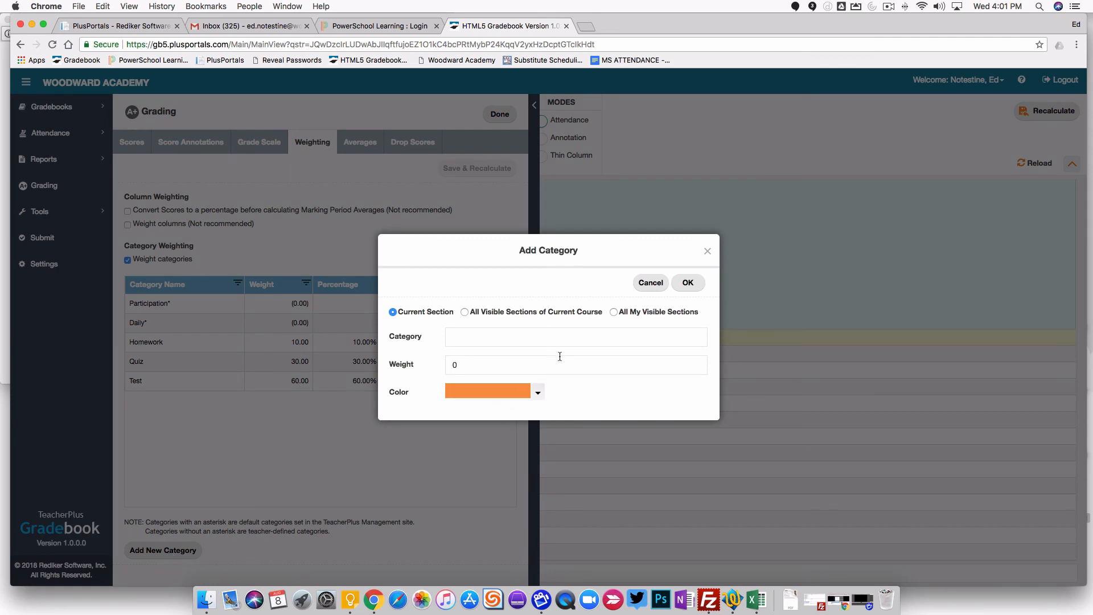
click(614, 312)
click(466, 312)
click(465, 336)
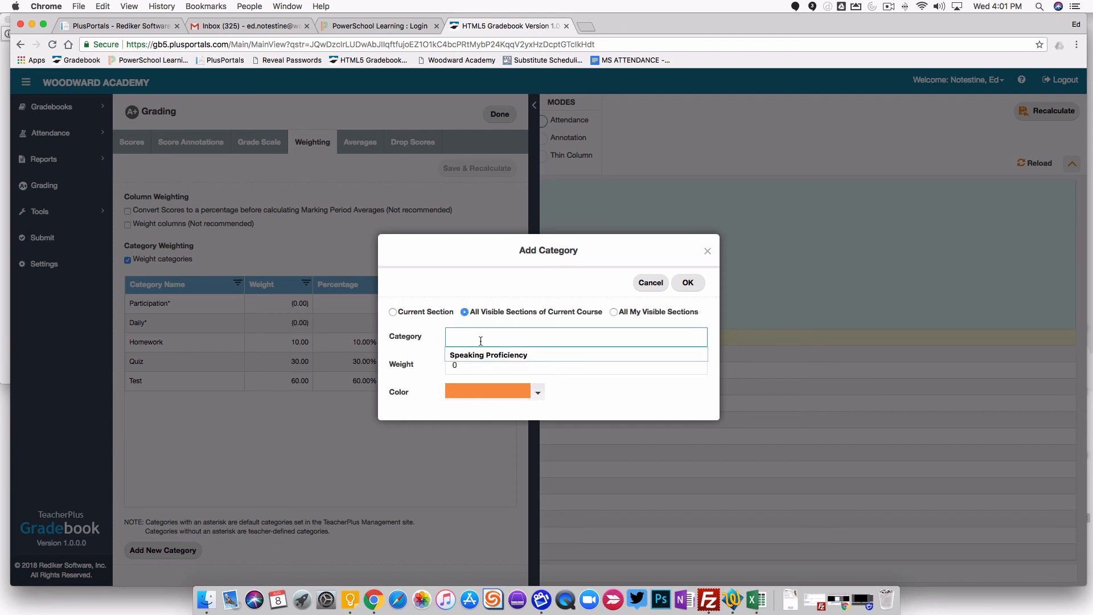
click(486, 357)
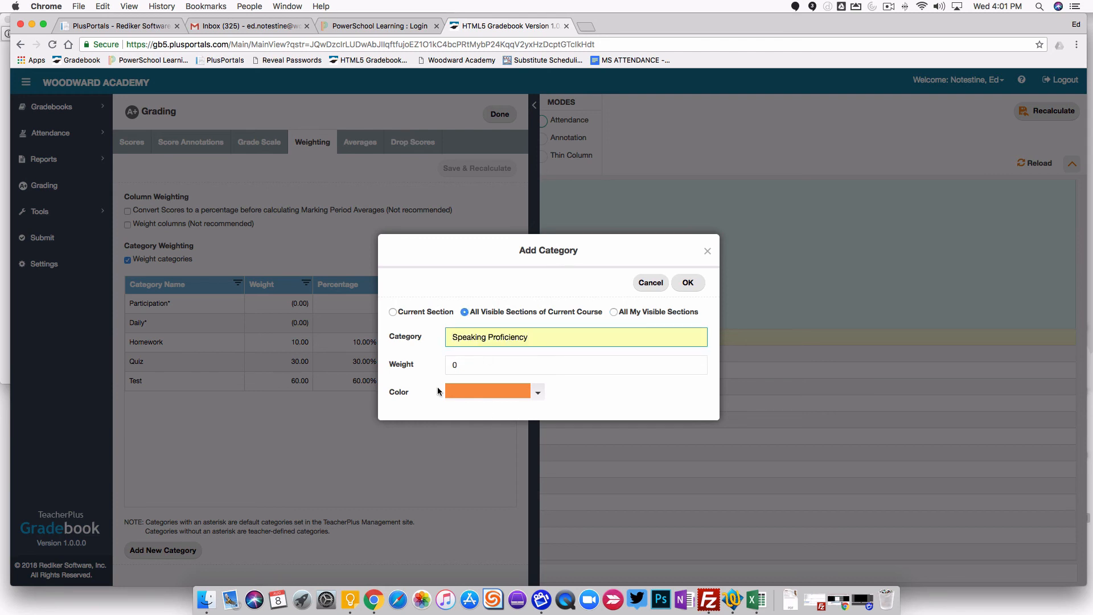
key(Tab)
text(10)
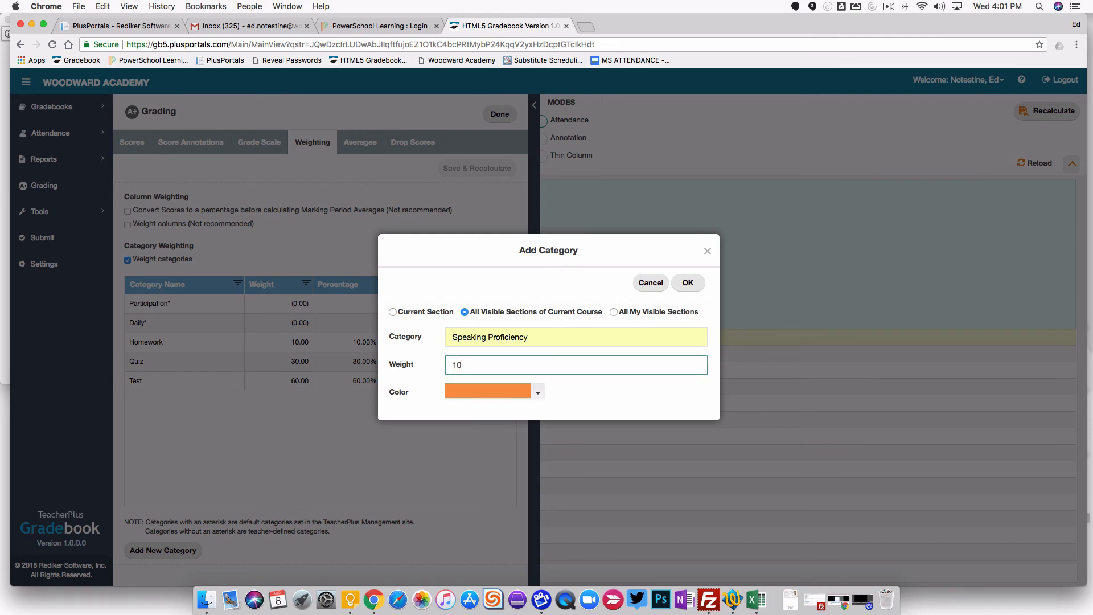
- Set the color of the drafted Speaking Proficiency category to #00b703
click(538, 392)
click(536, 409)
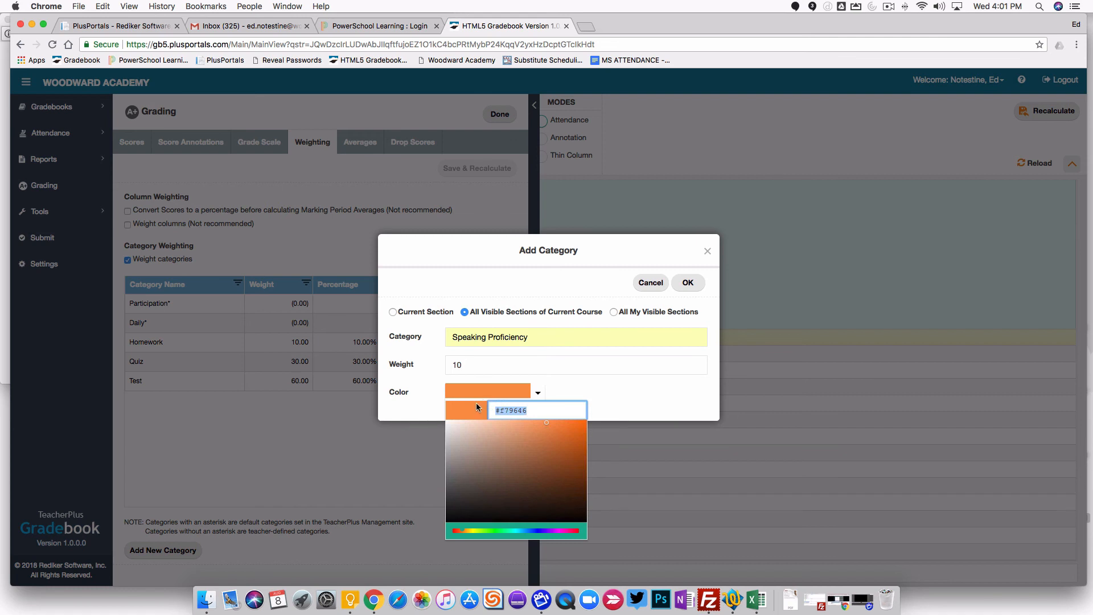
text(#00b)
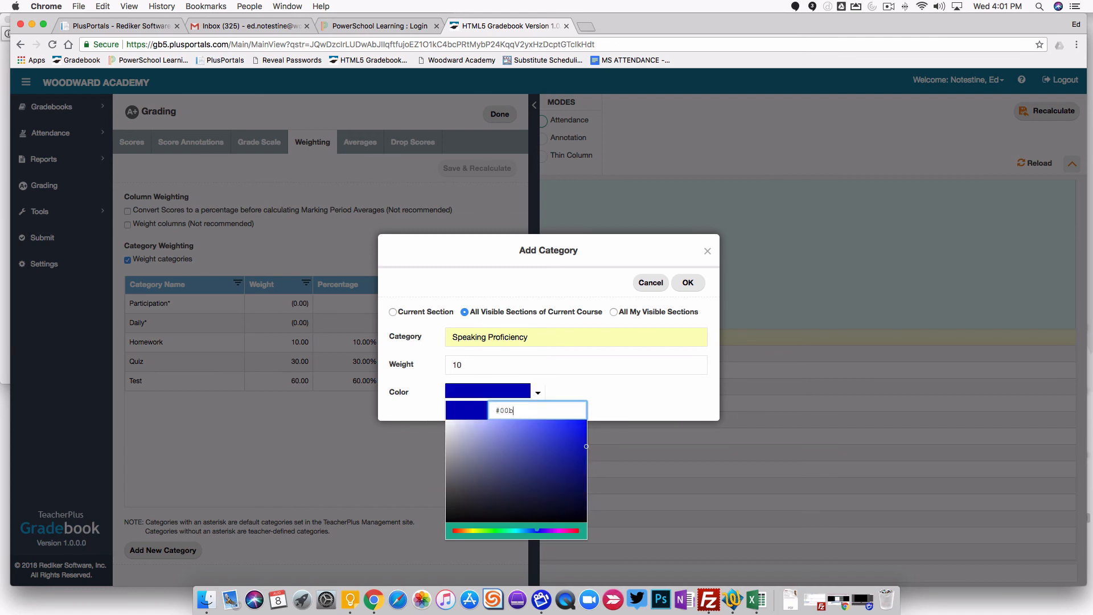
text(703)
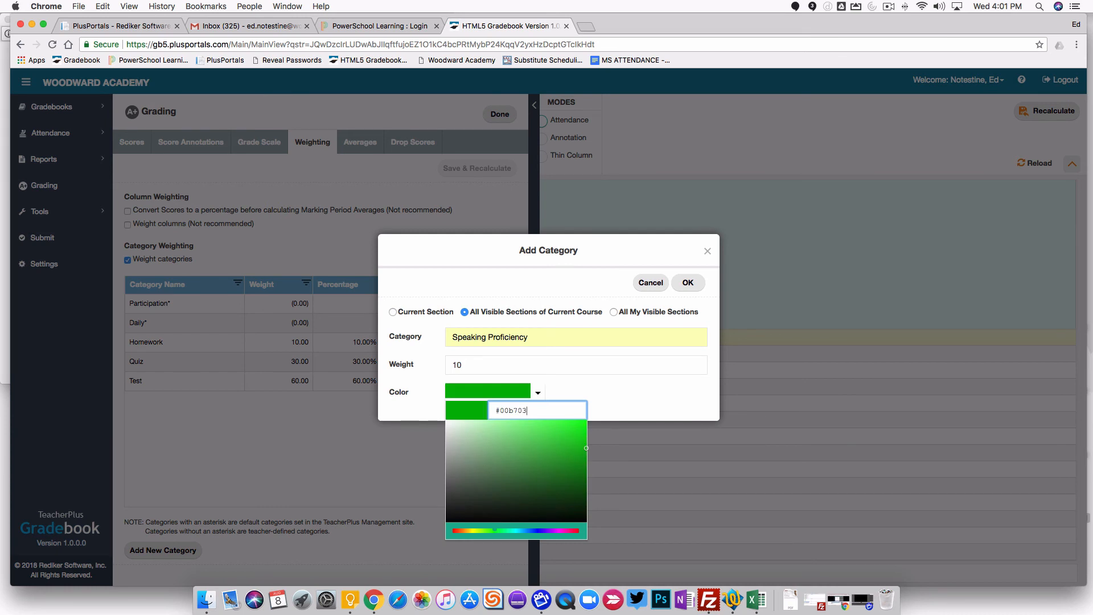
key(Return)
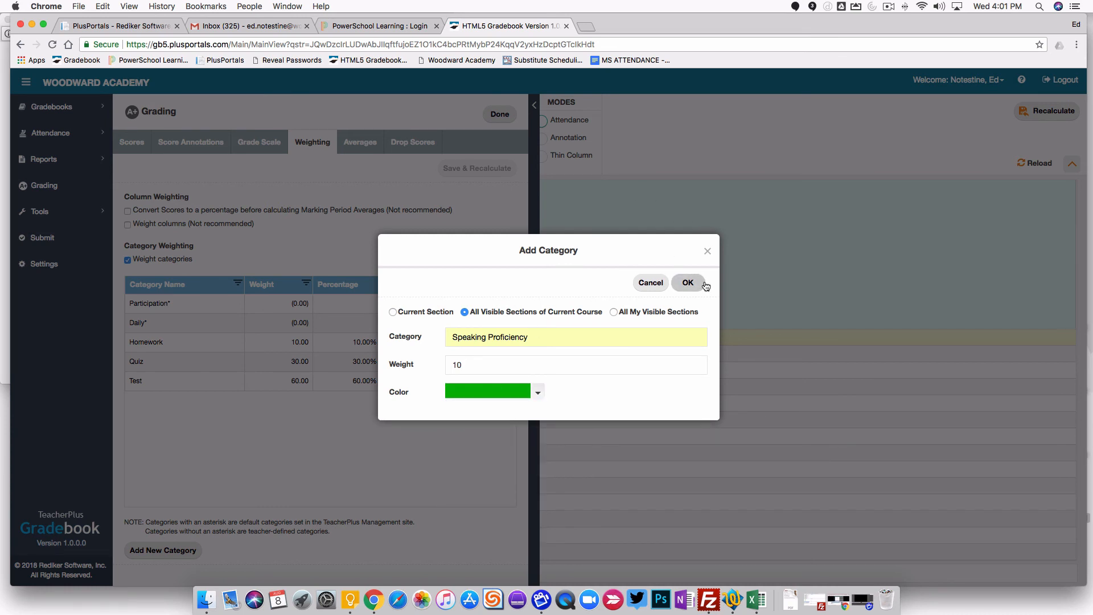
- Extend the drafted Speaking Proficiency category to all my visible sections and discard the draft
click(451, 340)
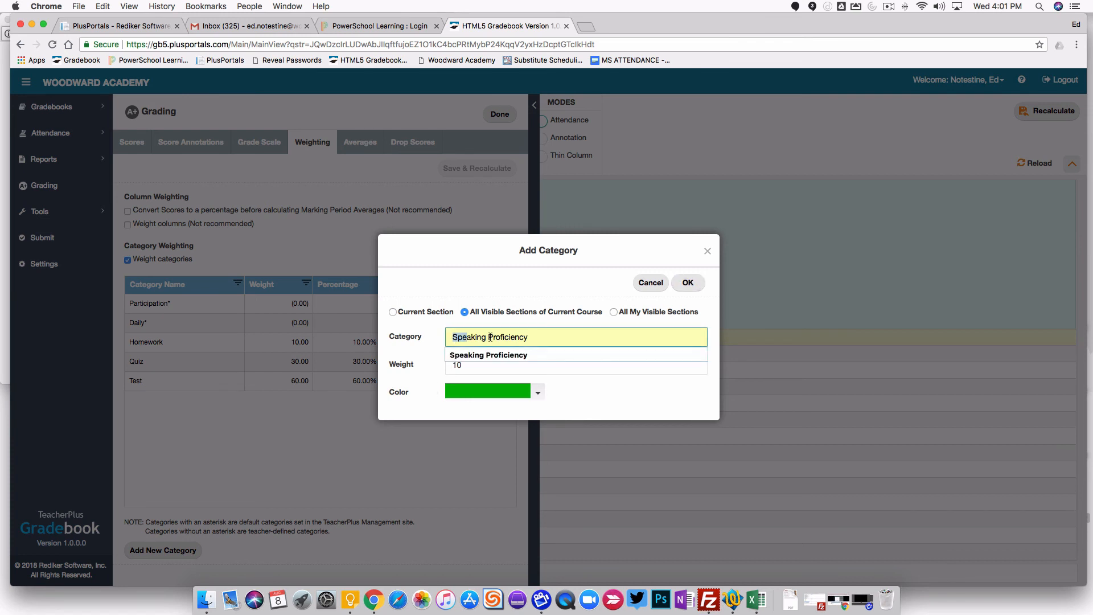
click(454, 365)
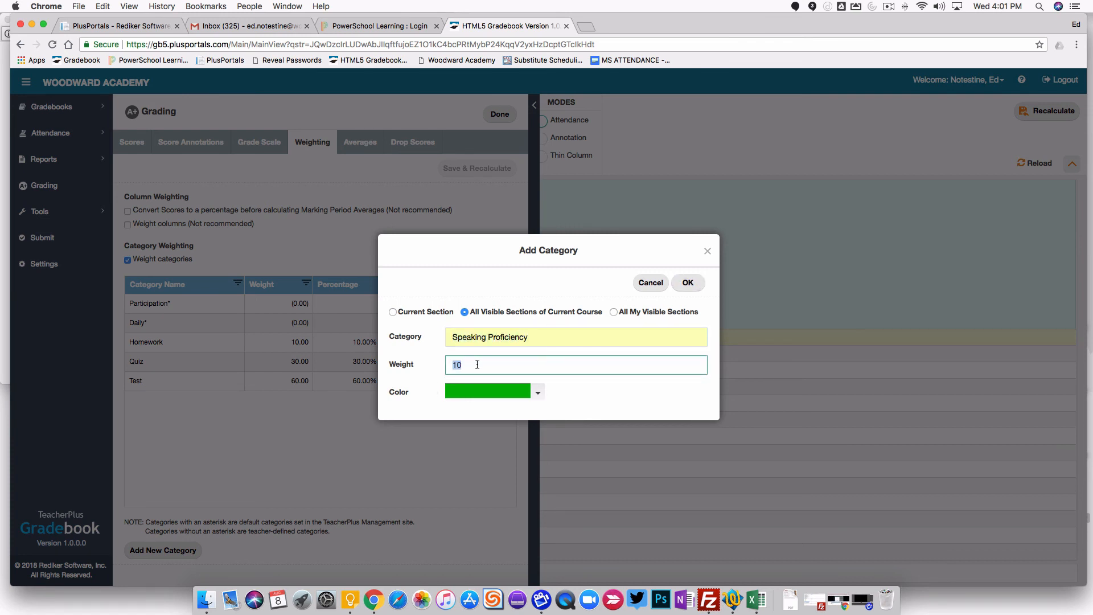
double_click(479, 364)
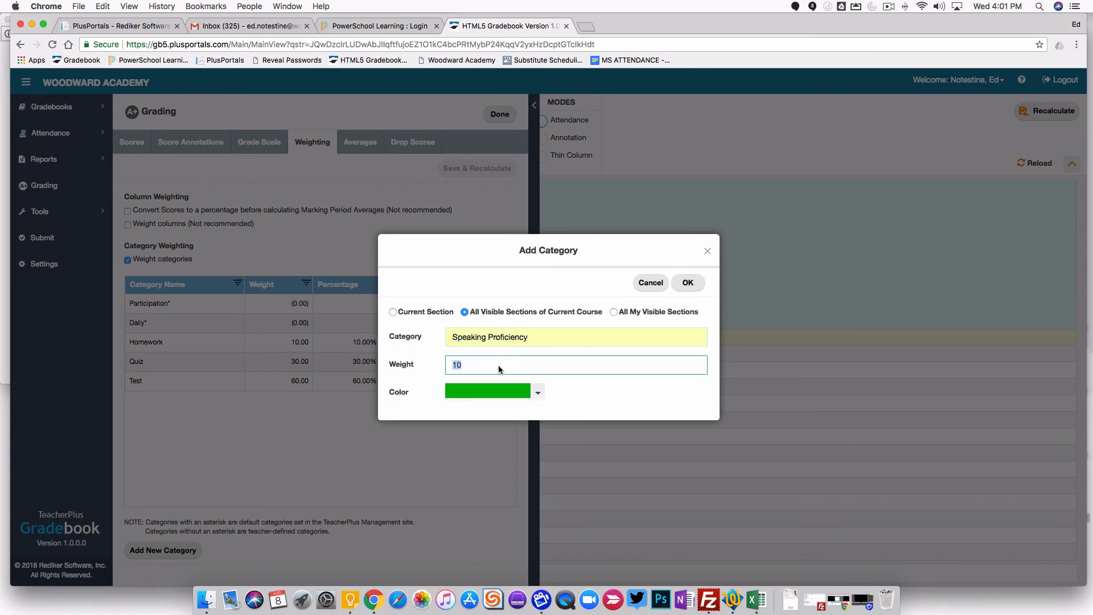
click(613, 312)
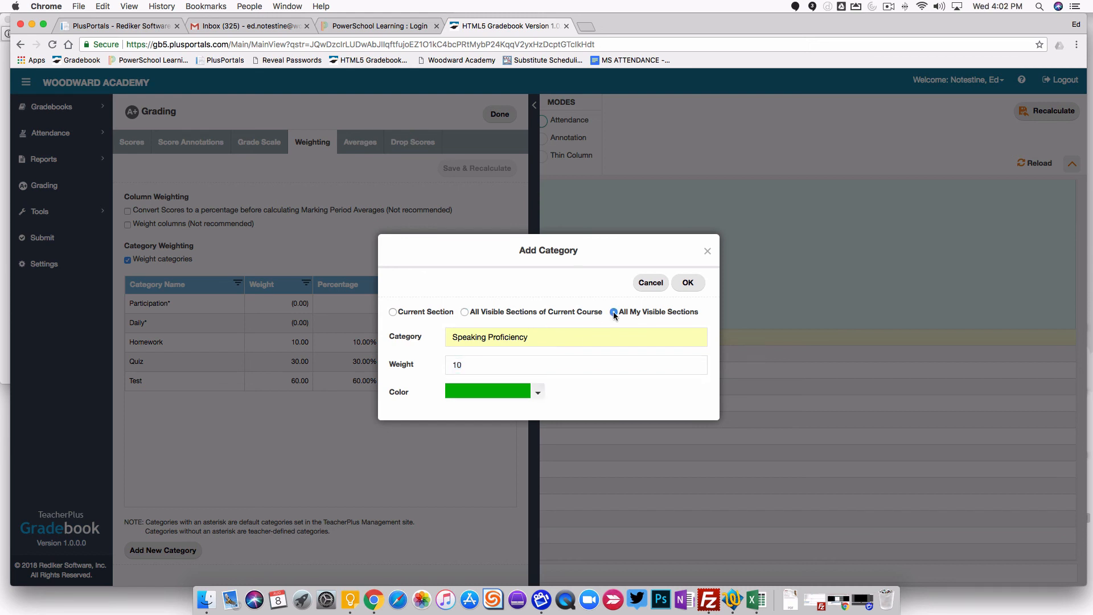
click(649, 285)
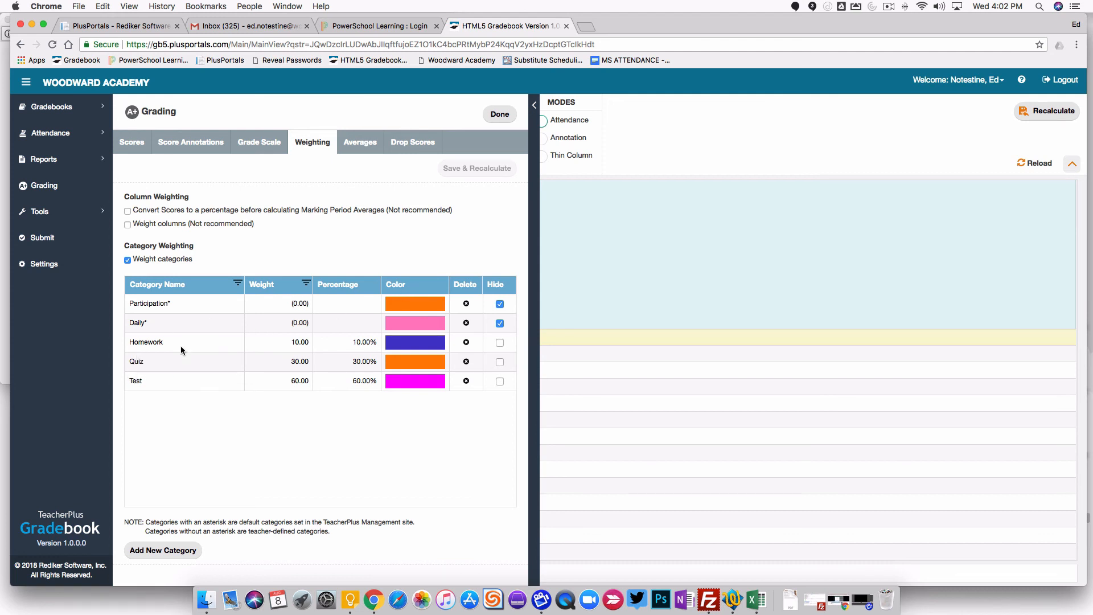
- Hide the Homework category and draft a replacement category named HW with a weight of 10
click(500, 343)
click(155, 550)
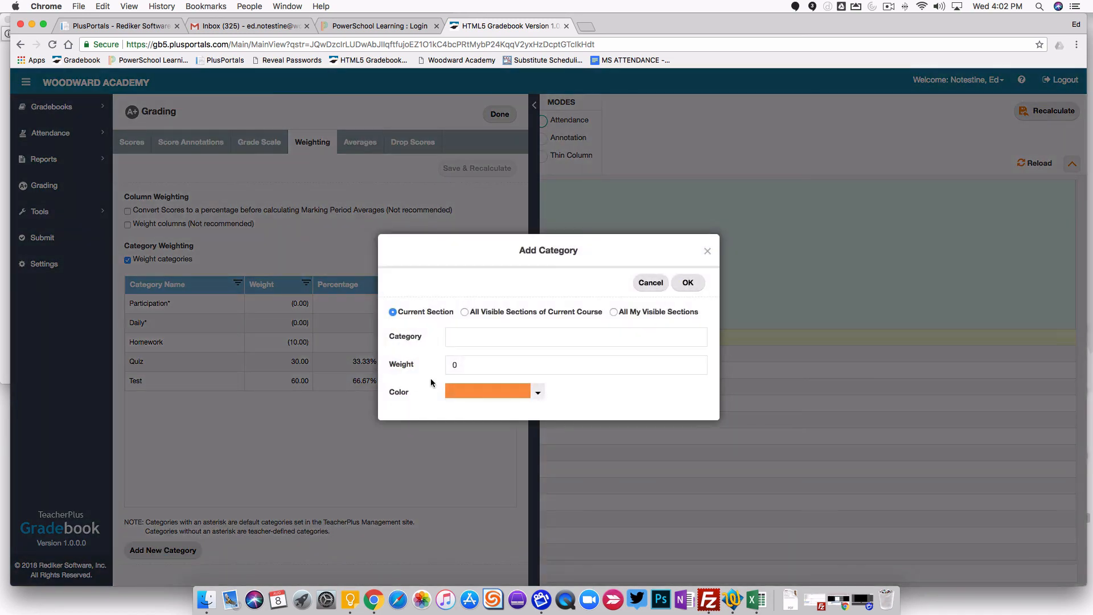
click(461, 336)
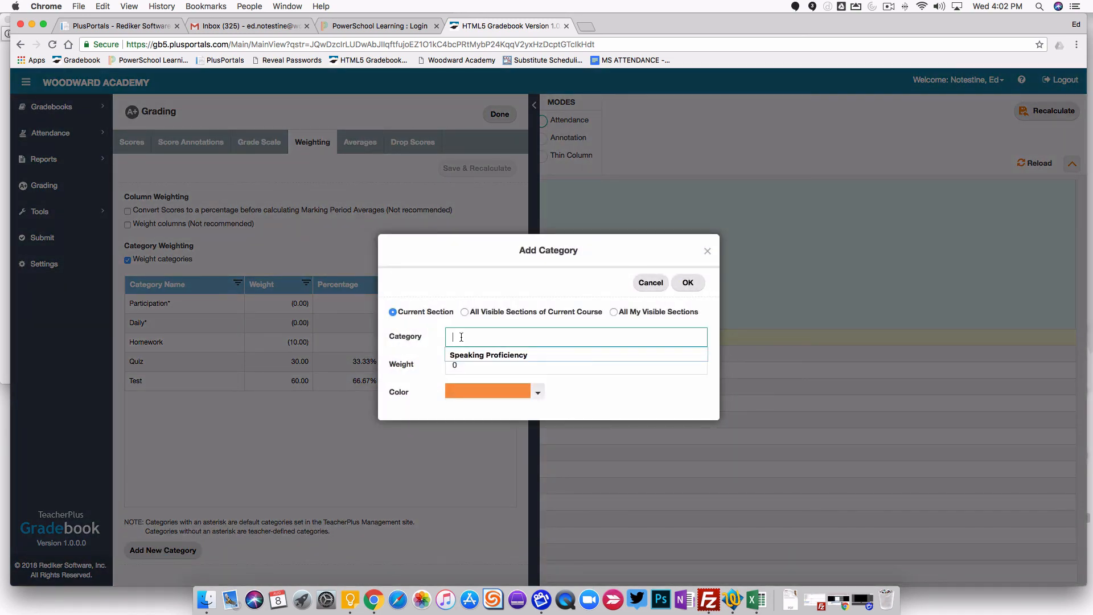
text(HW)
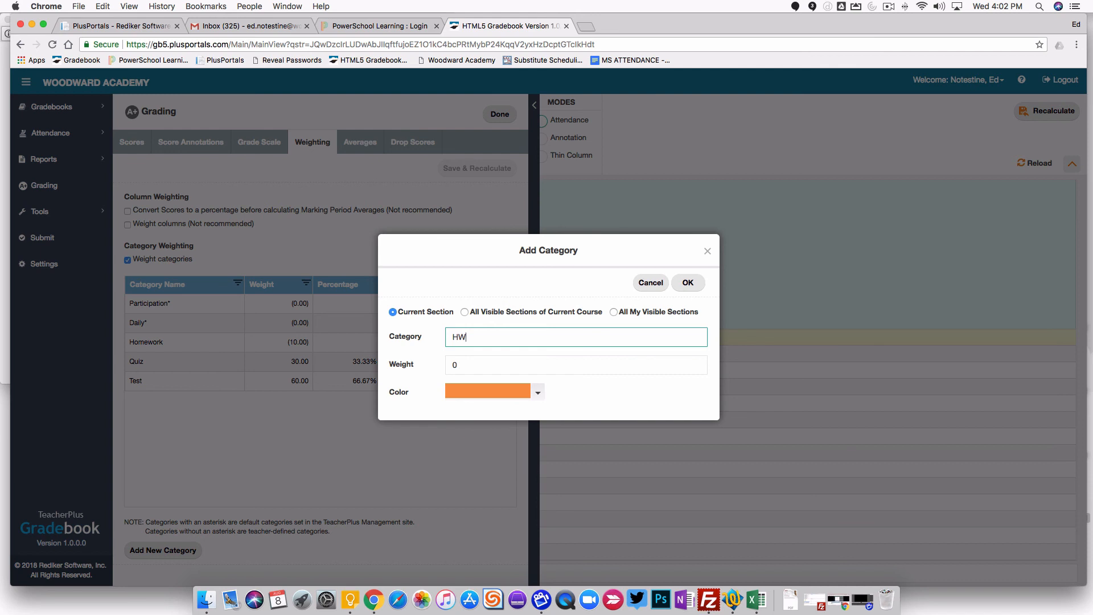
key(Tab)
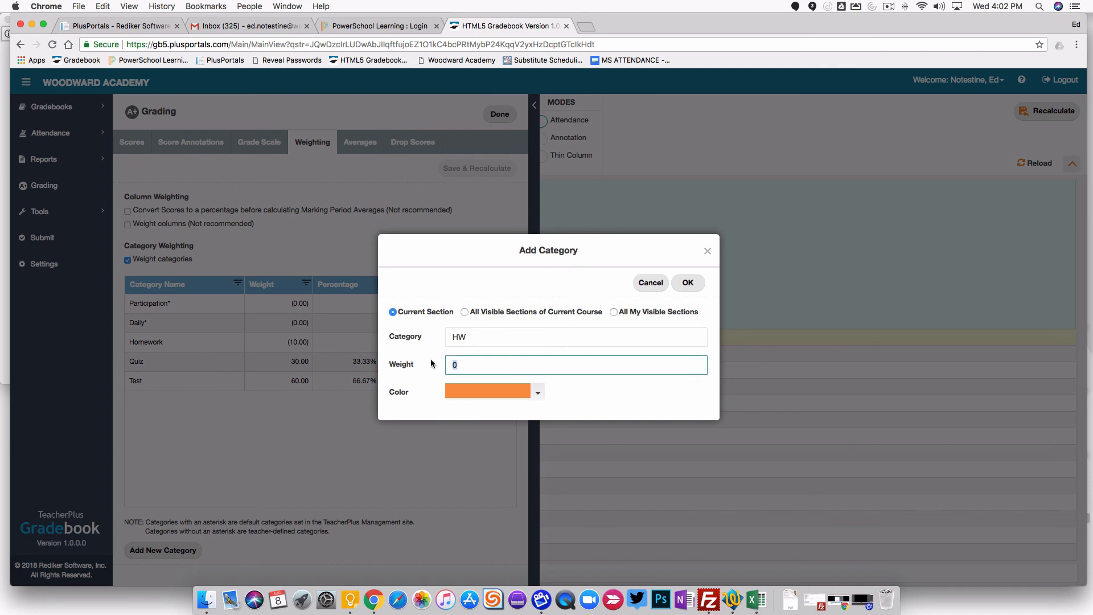
text(10)
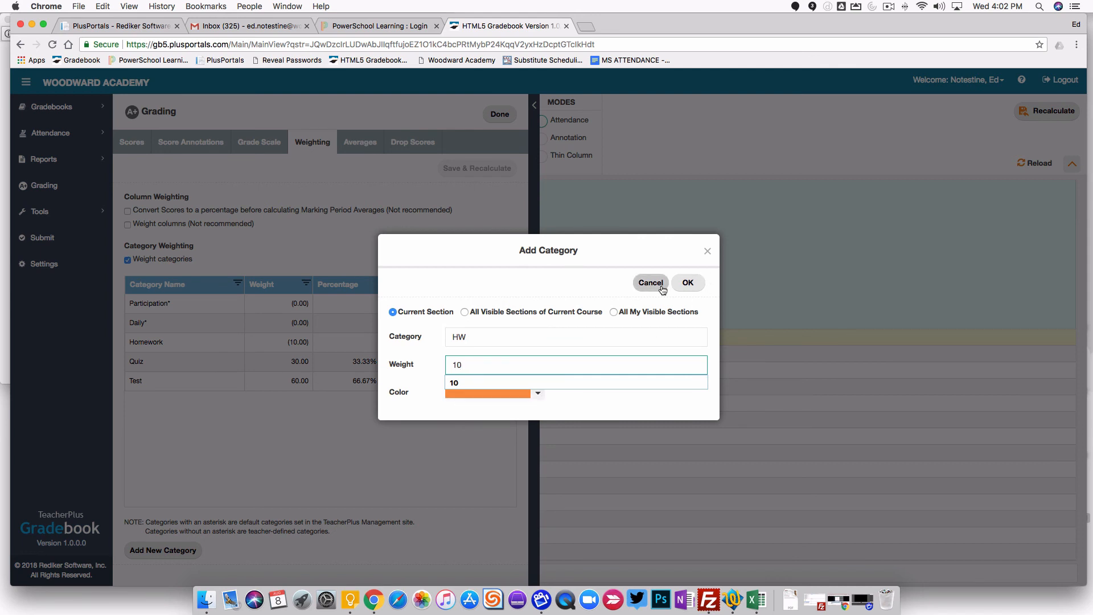
- Discard the HW category draft after setting it to all my visible sections, and unhide the Homework category
click(614, 312)
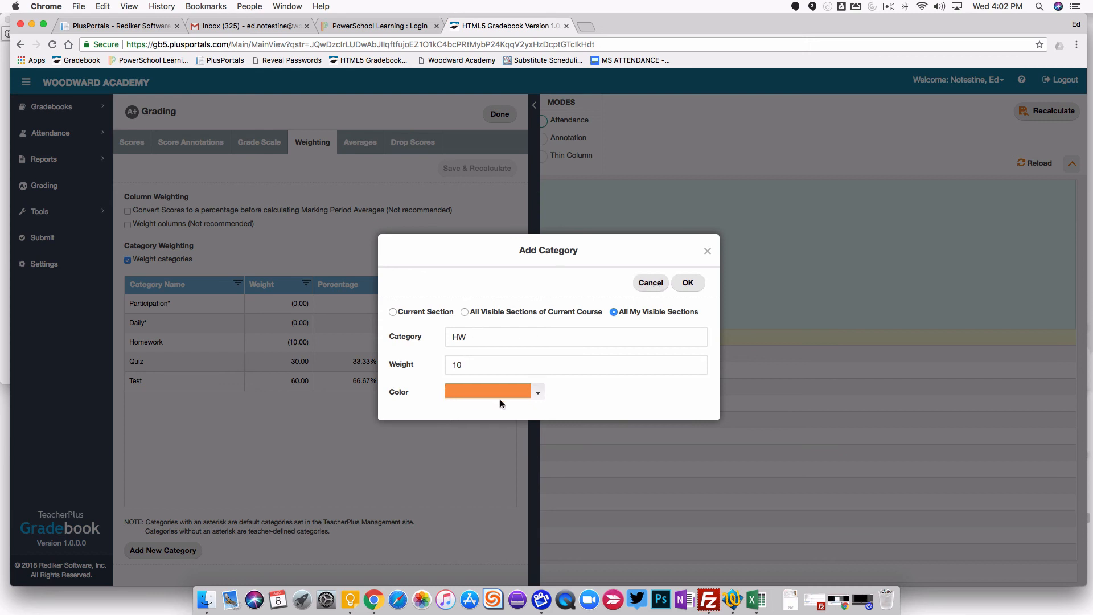
click(651, 283)
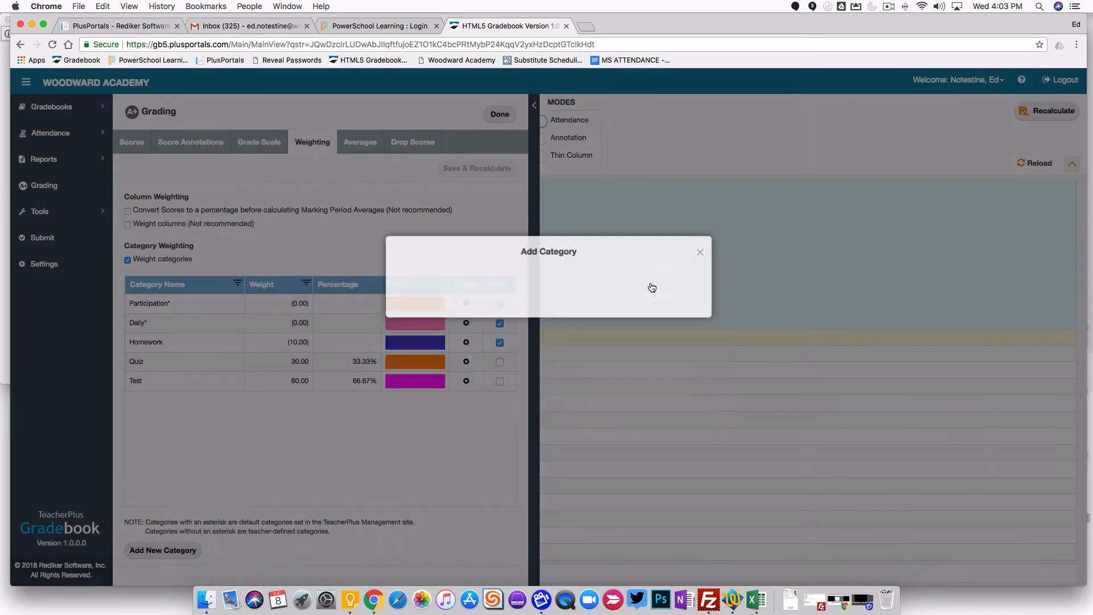
click(500, 342)
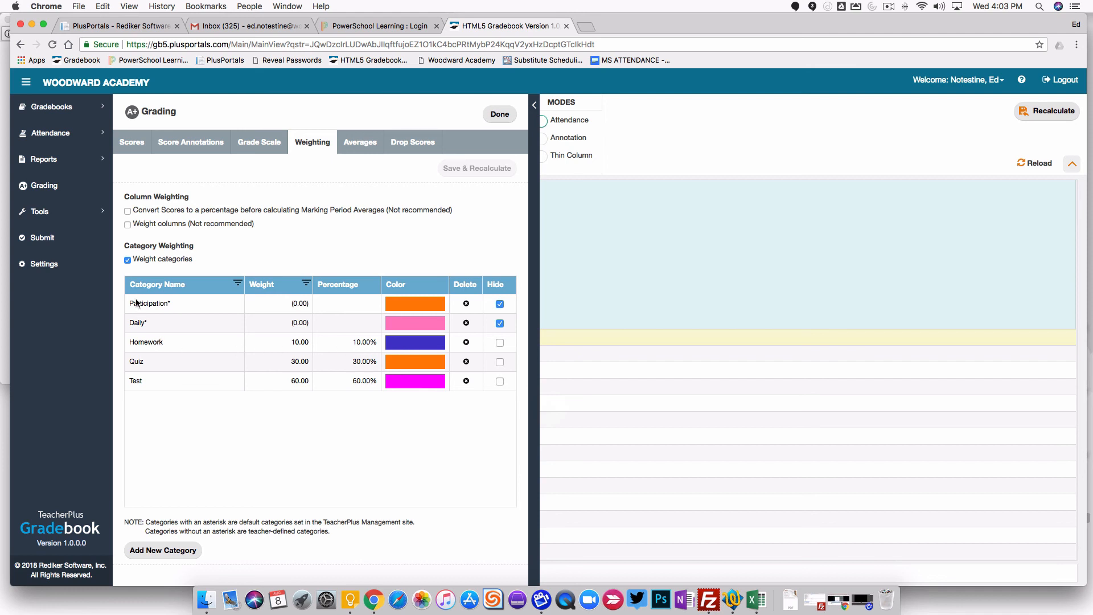
- Inspect the editable properties of the Quiz category and close them without changes
double_click(137, 362)
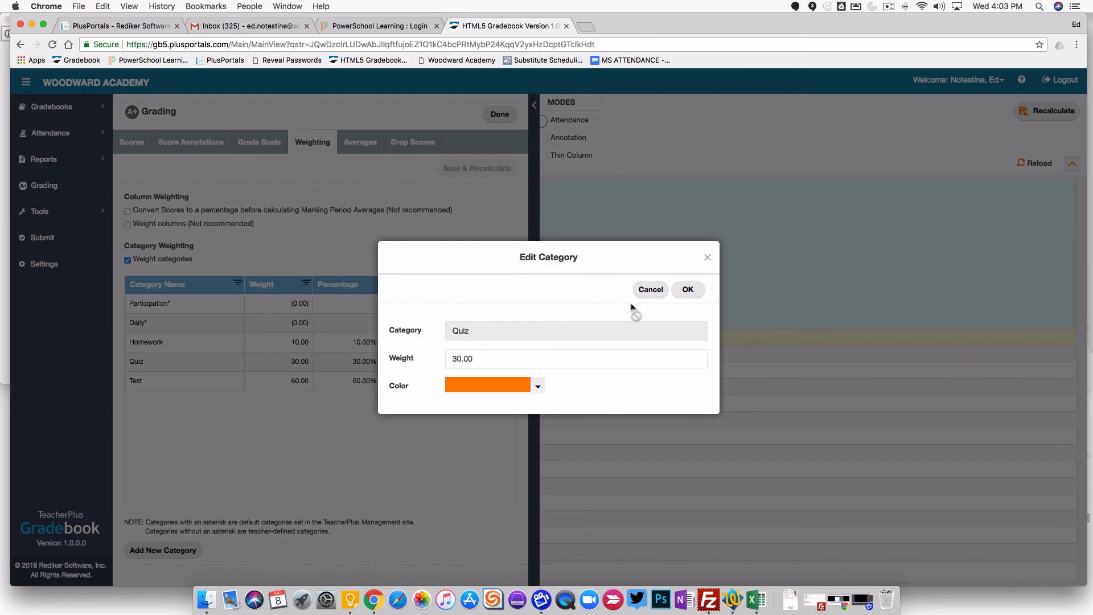
click(649, 289)
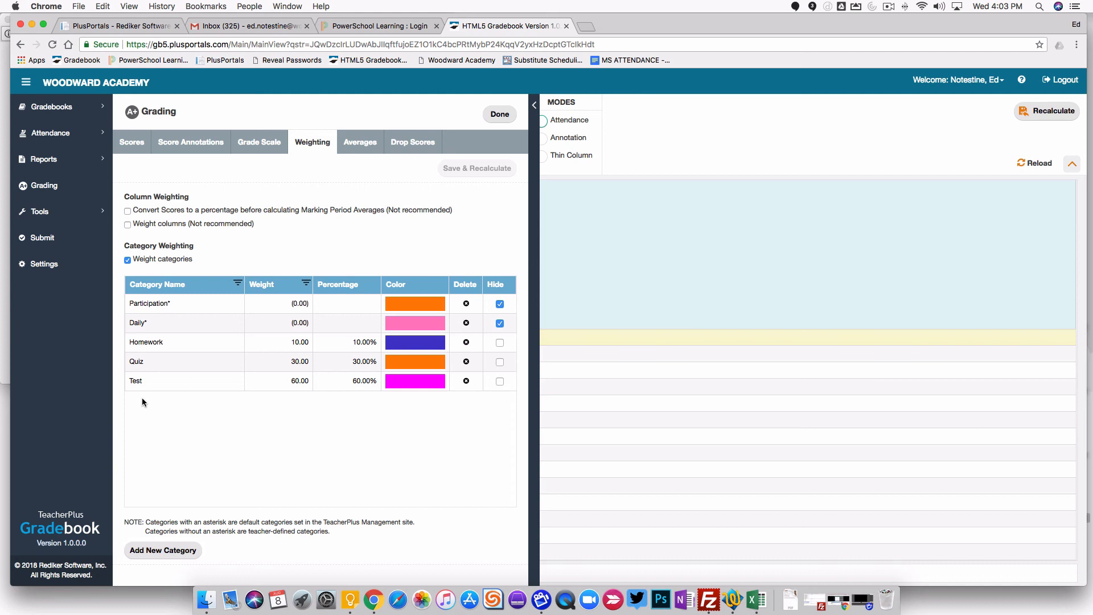
- Add a category named "Speaking Proficienc" to the current section, keeping the default weight of 0 and the orange color
click(153, 550)
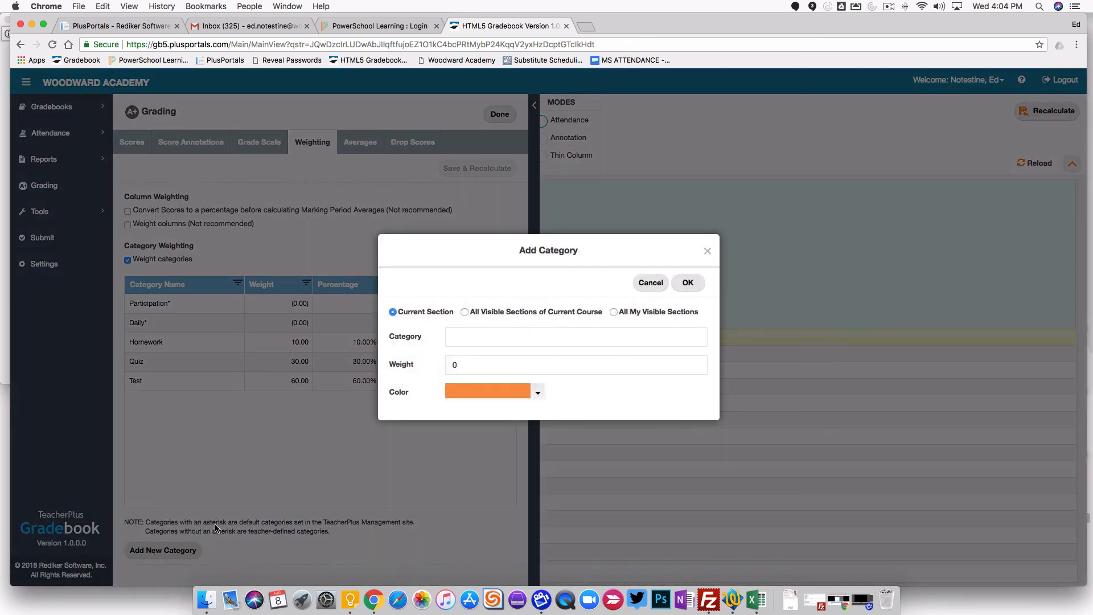
click(491, 342)
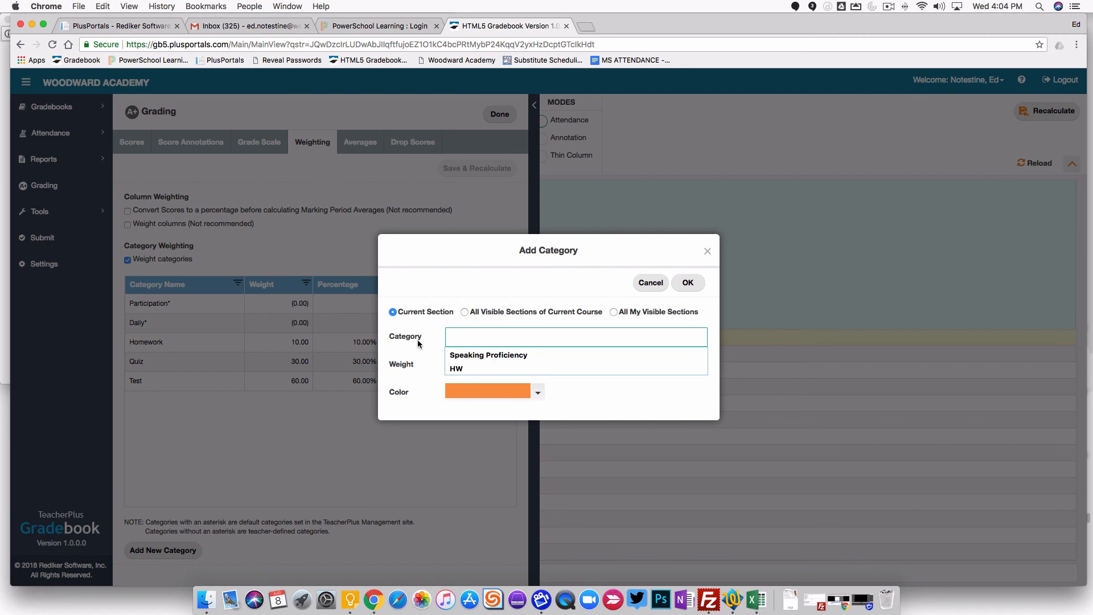
click(495, 355)
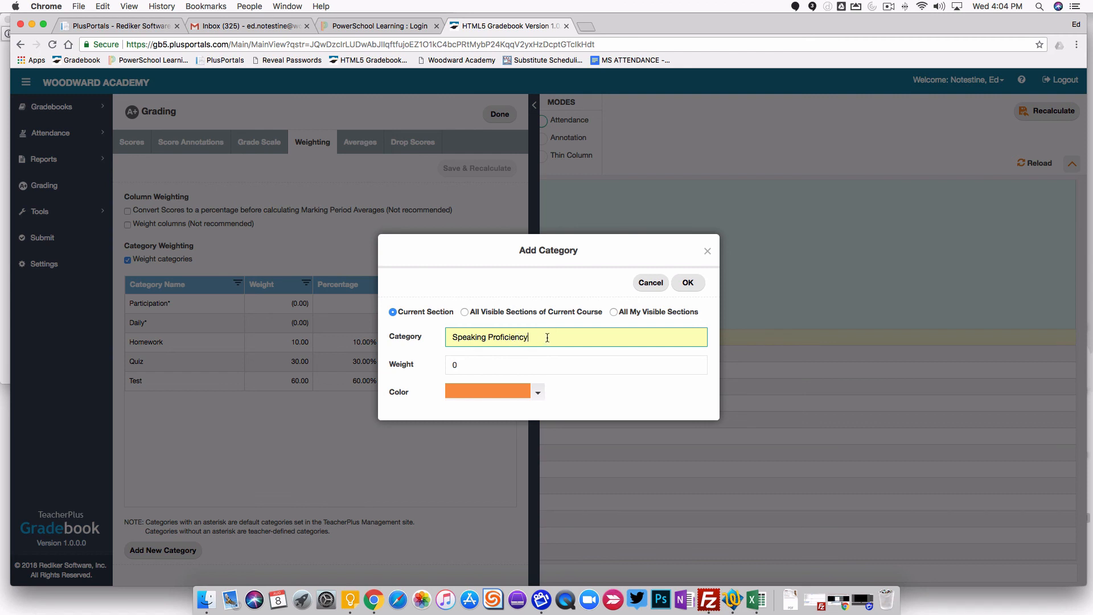
key(BackSpace)
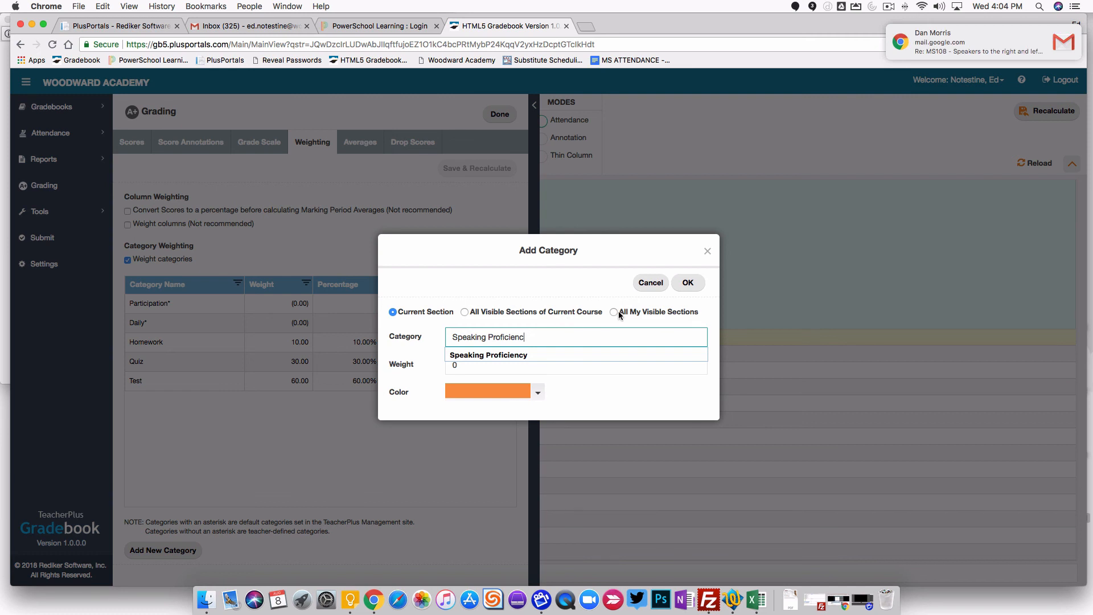
click(674, 287)
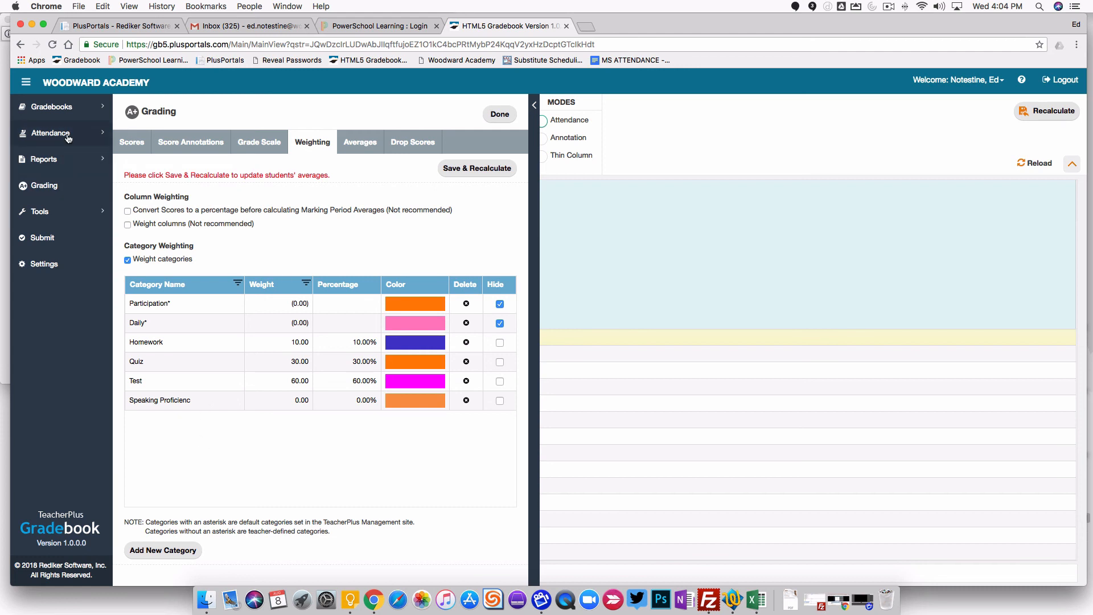
- Discard a blank new category and delete the Speaking Proficienc category from the category weighting table
click(466, 400)
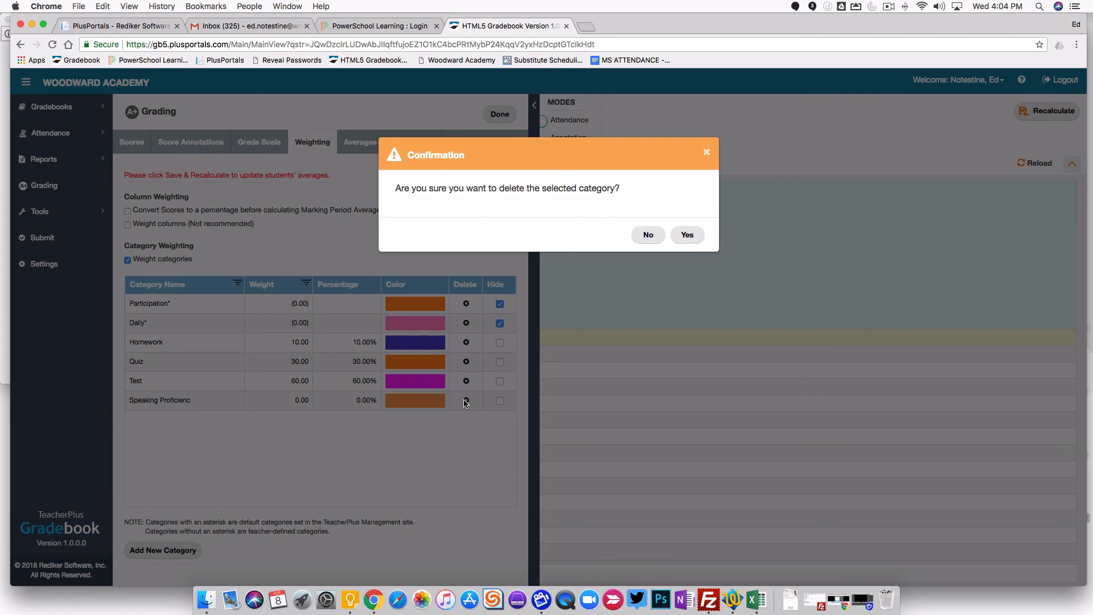
click(648, 234)
click(165, 552)
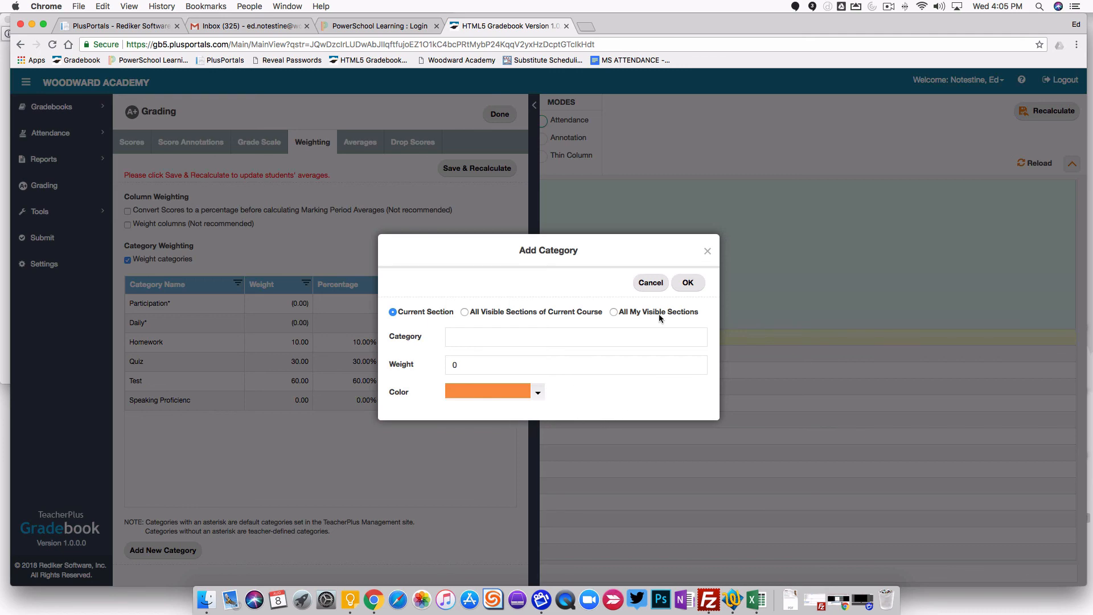
click(653, 285)
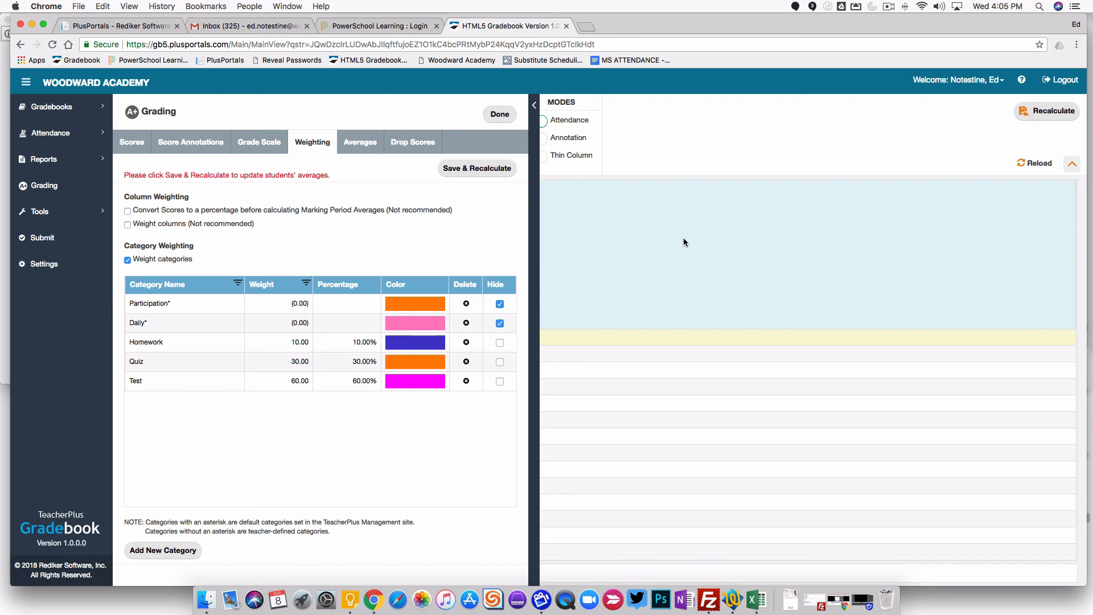
- Deactivate the SEM 2 section 3111/05 of ALGEBRA8CP, save the setting, and check the list of gradebooks
click(57, 110)
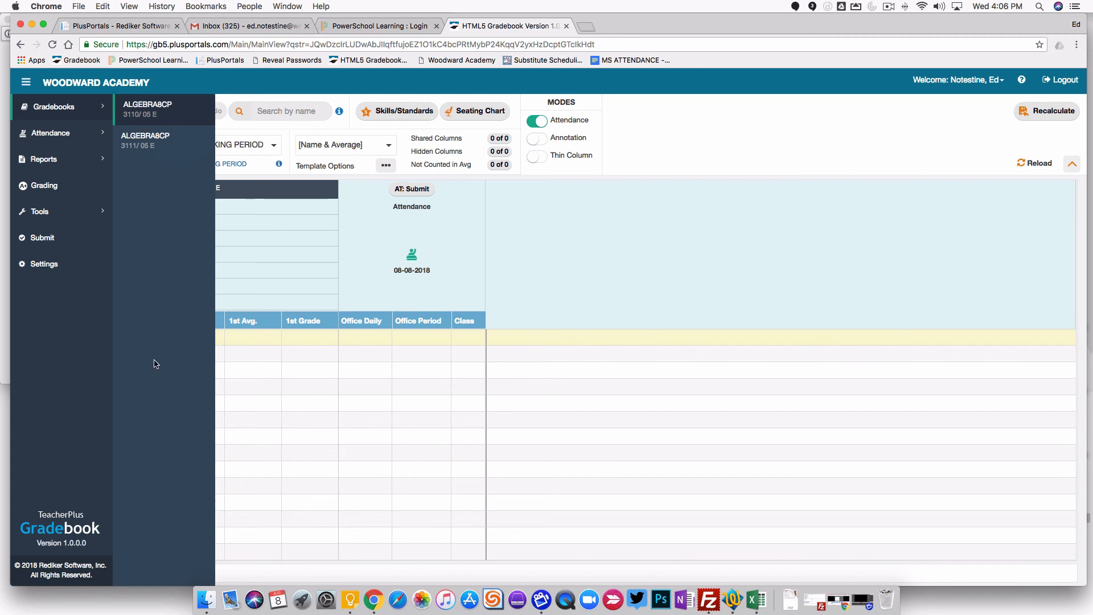
click(43, 265)
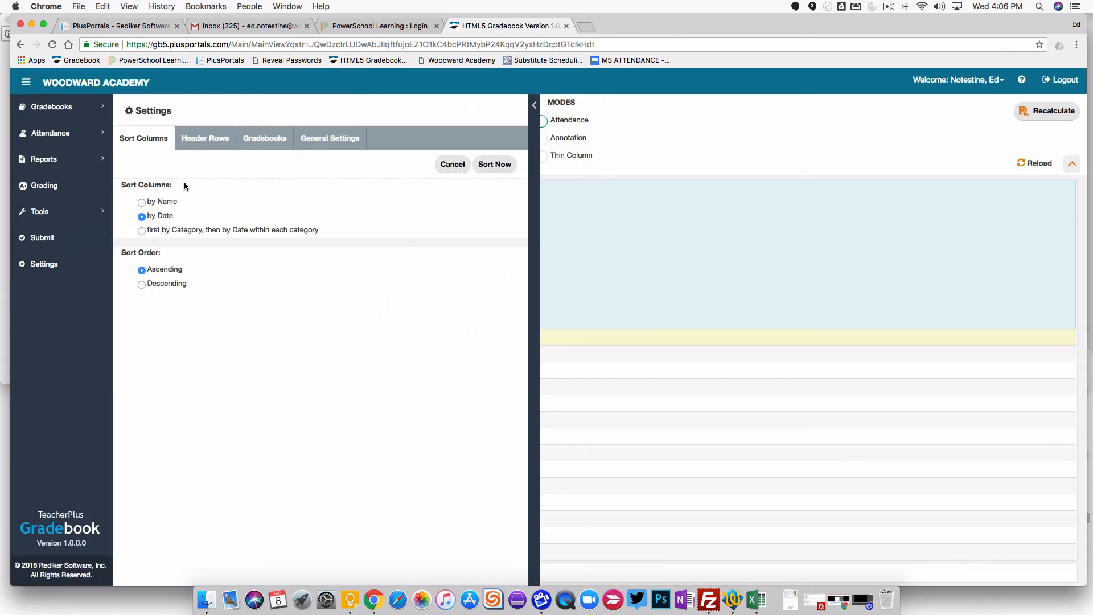
click(272, 142)
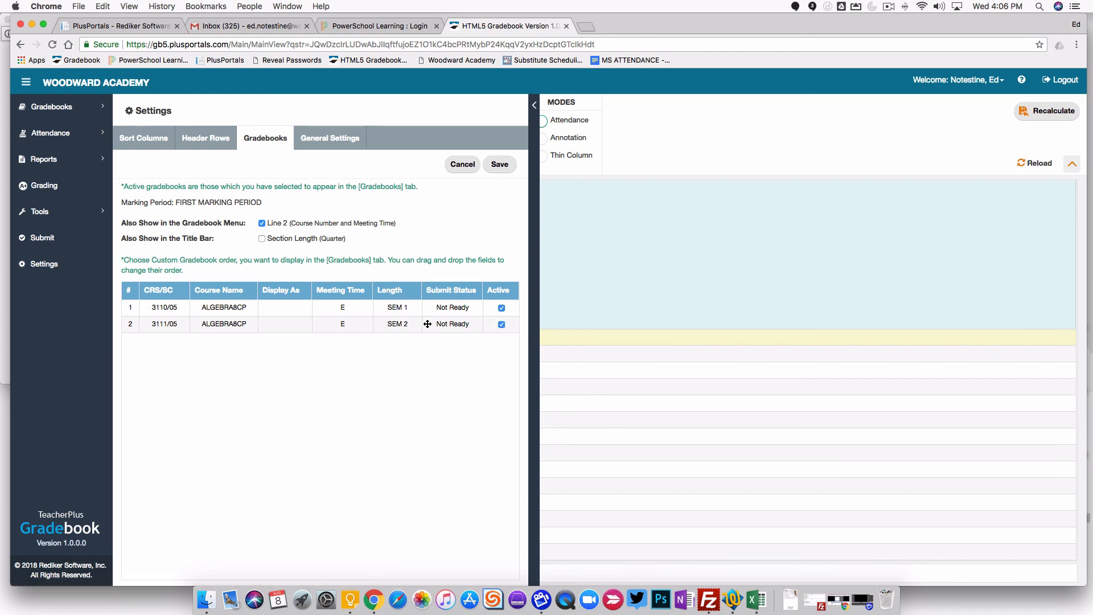
click(502, 323)
click(504, 165)
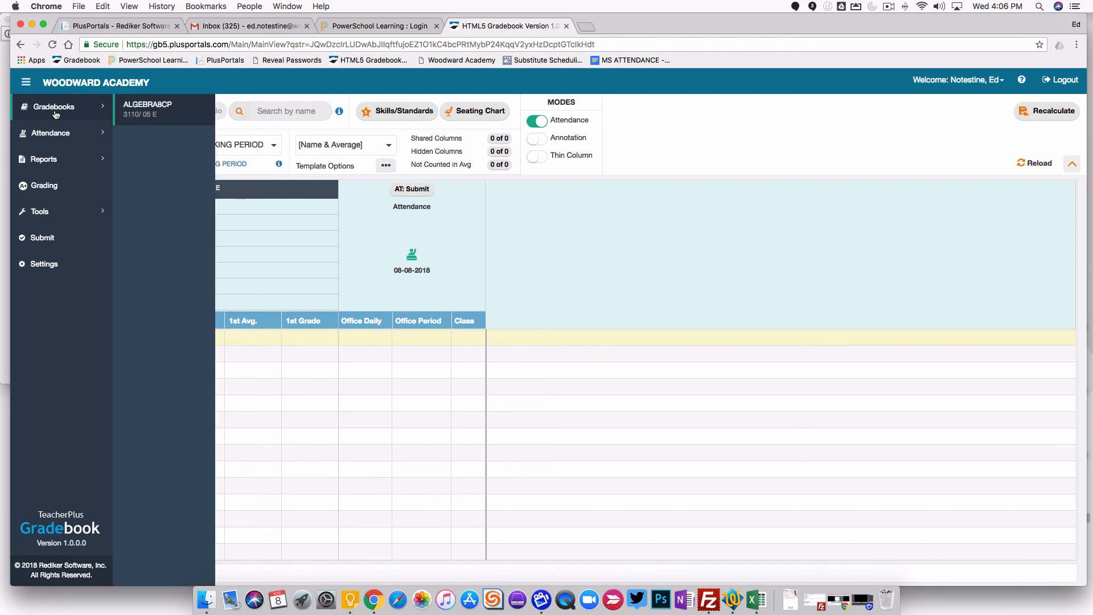
click(54, 106)
- Reactivate the SEM 2 section 3111/05 of ALGEBRA8CP and save the gradebook settings
click(35, 272)
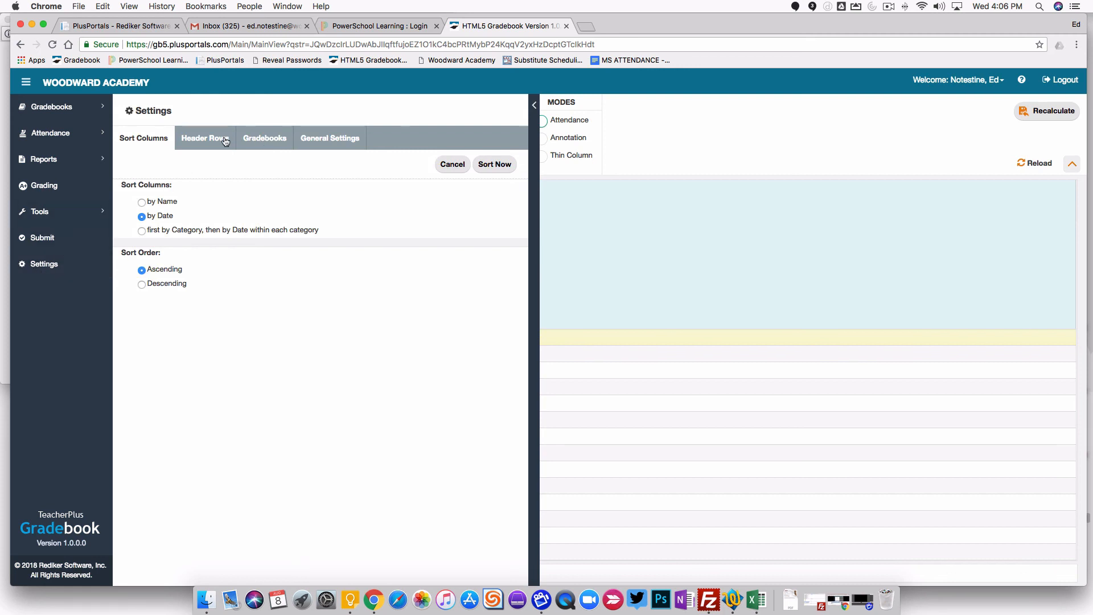
click(280, 140)
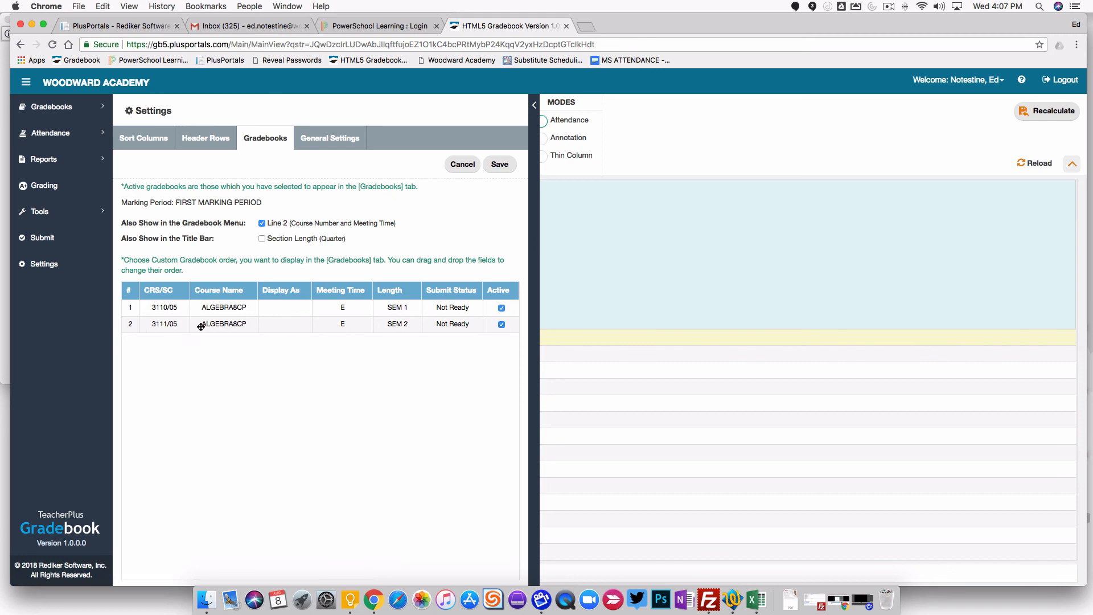
click(500, 164)
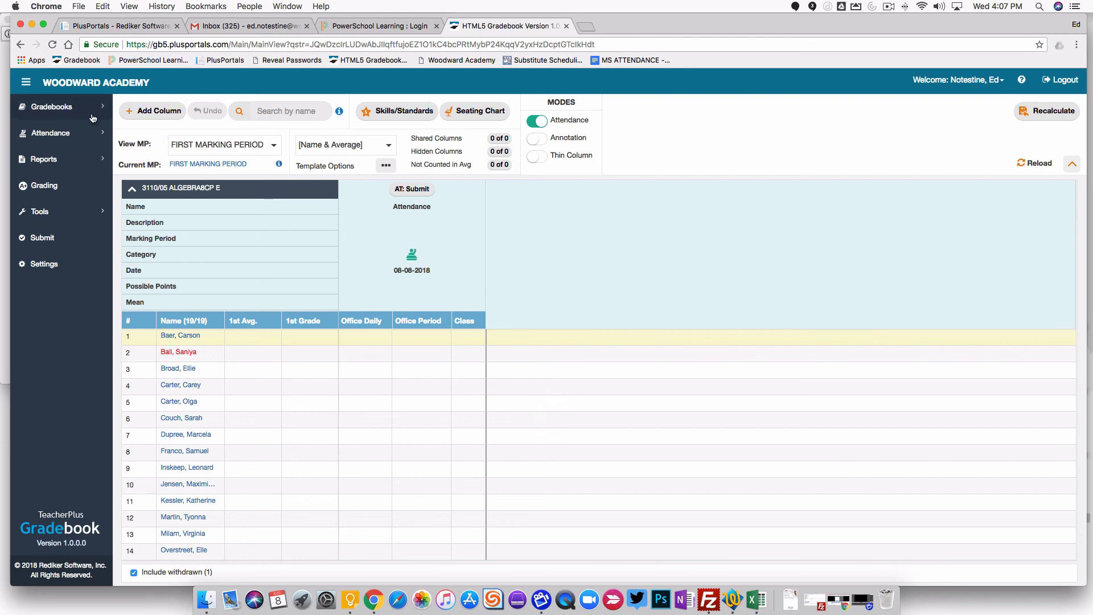
- Check the marking period choices in the 3110/05 gradebook, and switch to the 3111/05 gradebook to check its choices
click(264, 143)
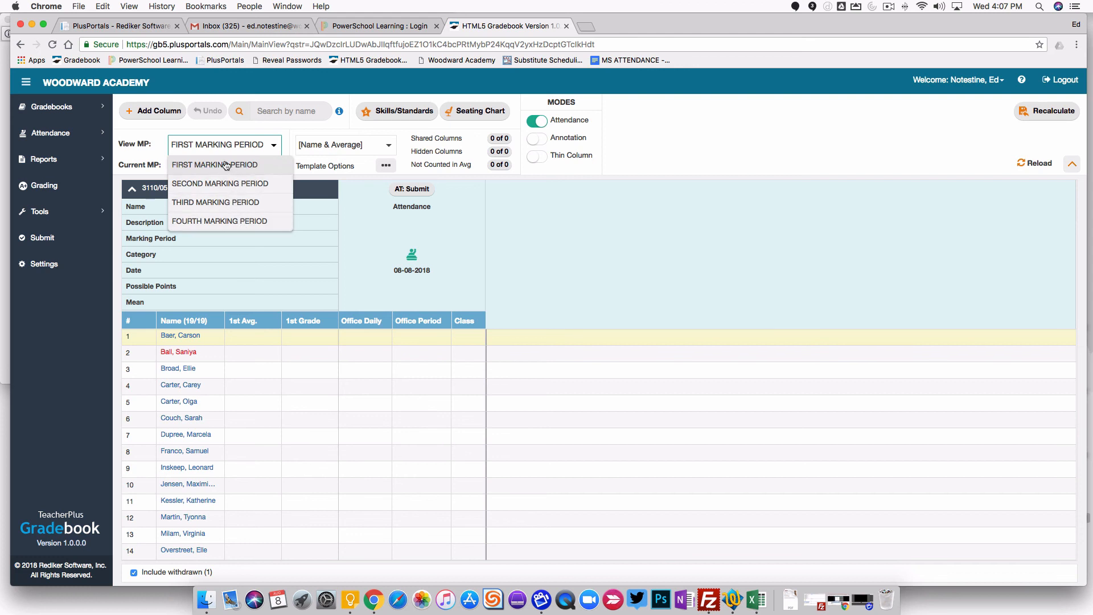
click(74, 108)
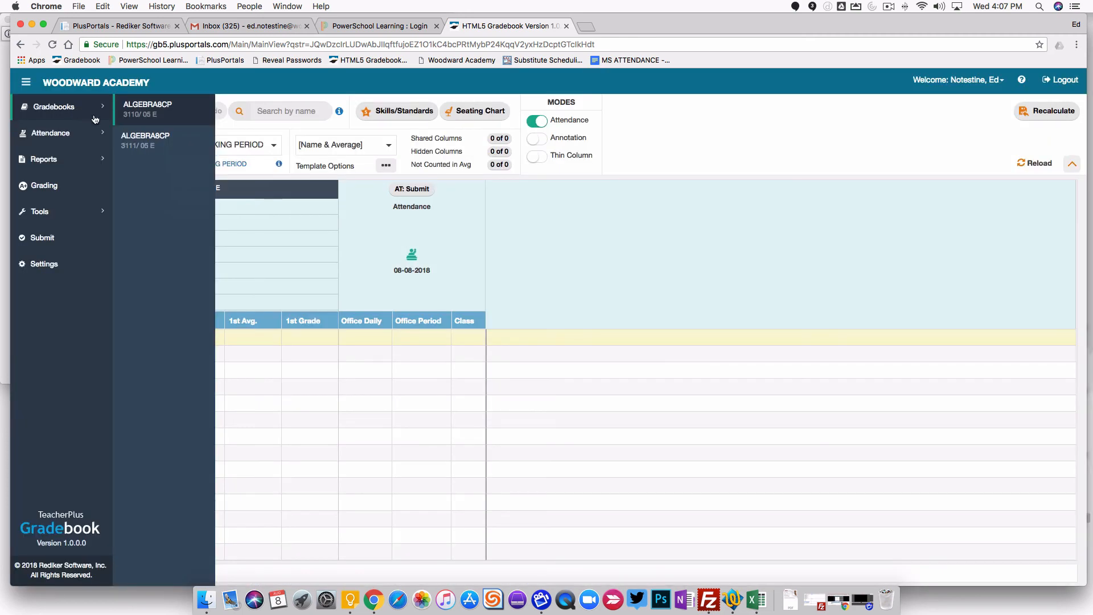
click(136, 144)
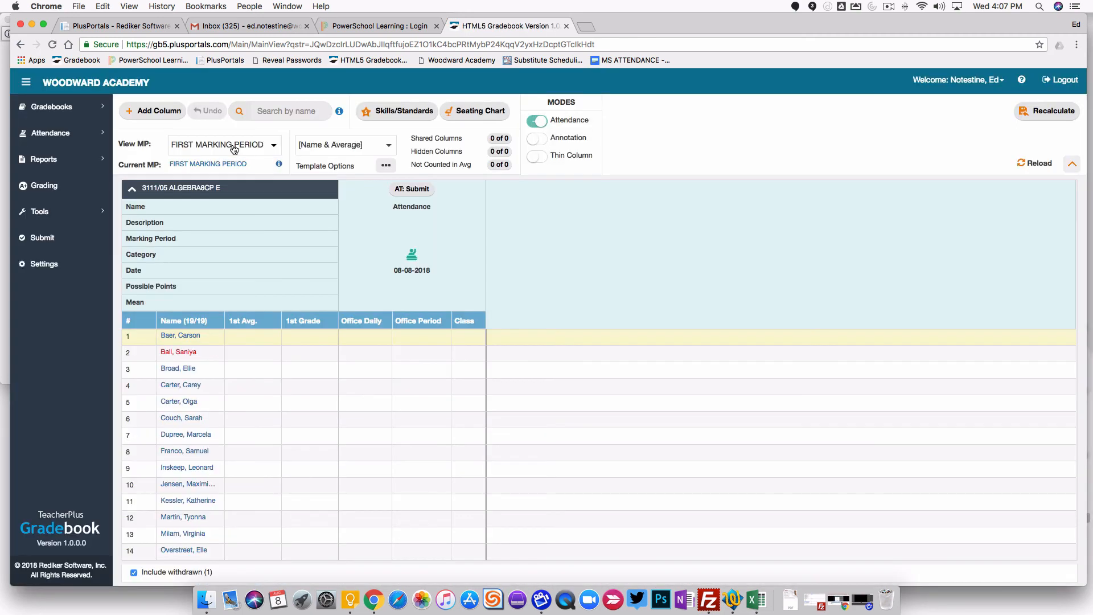
click(233, 147)
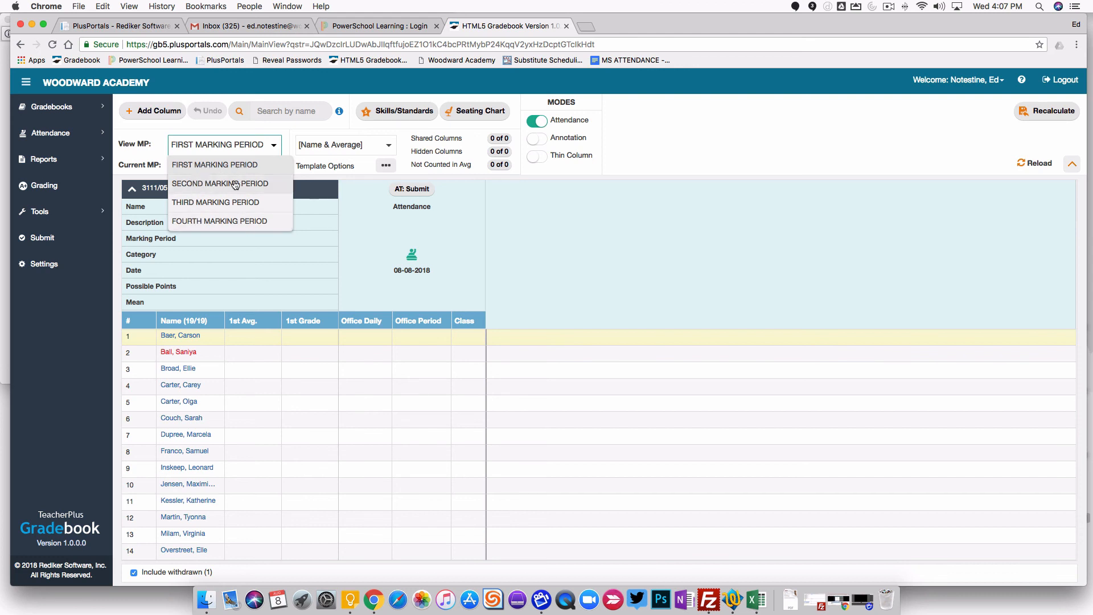
- Examine the list of active ALGEBRA8CP gradebooks
click(60, 114)
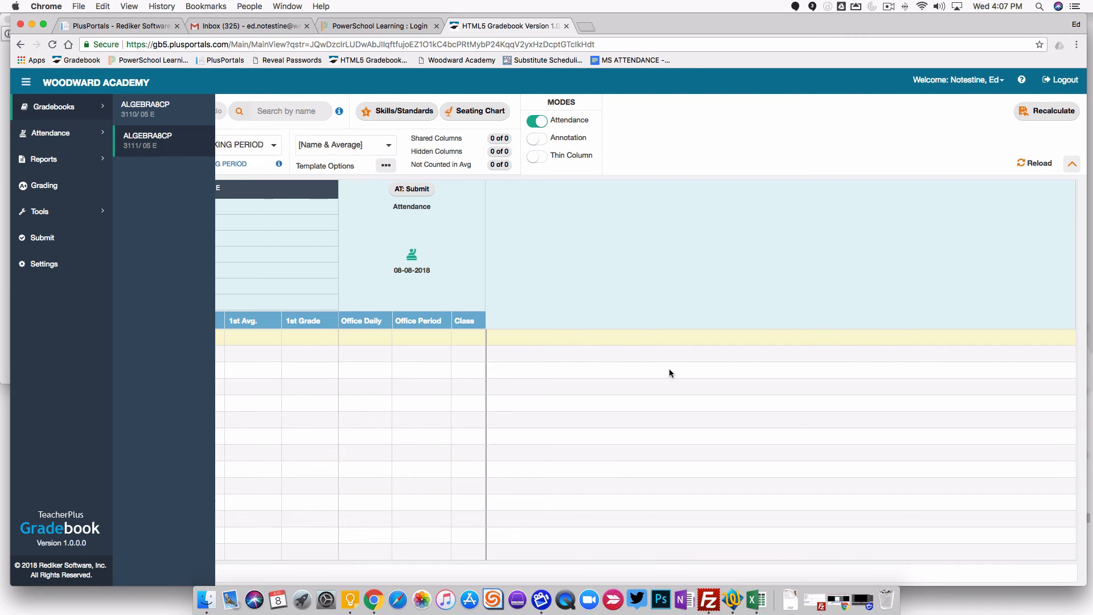
click(621, 307)
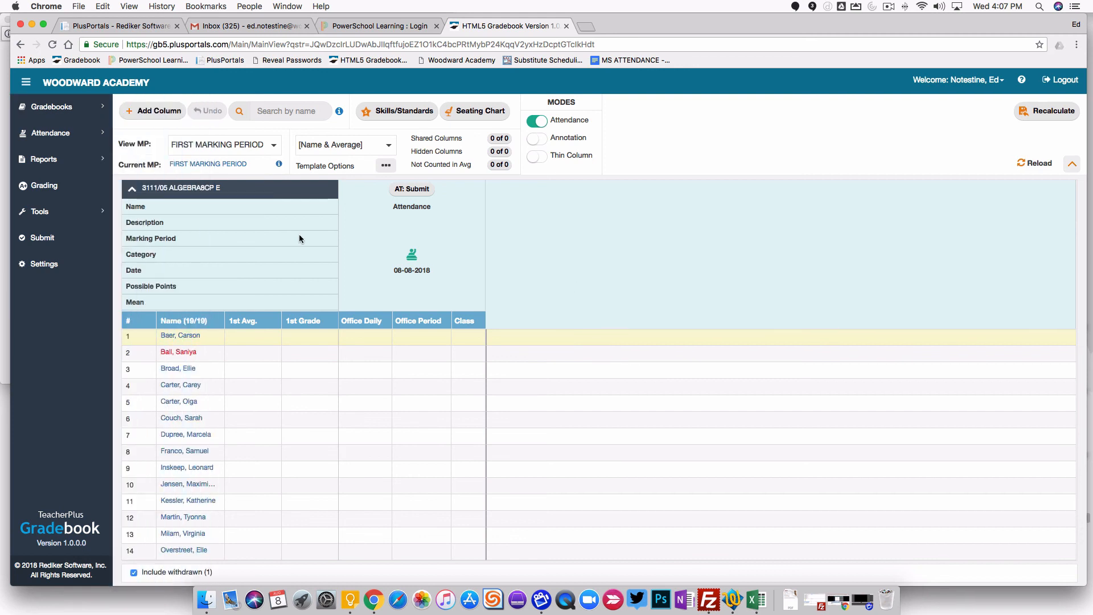
click(66, 109)
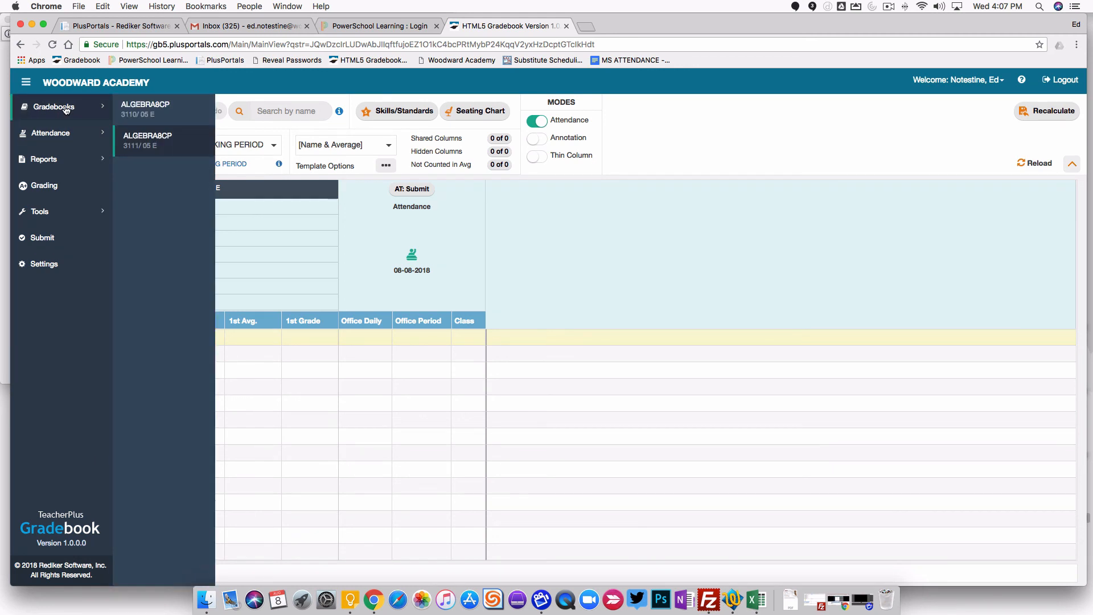